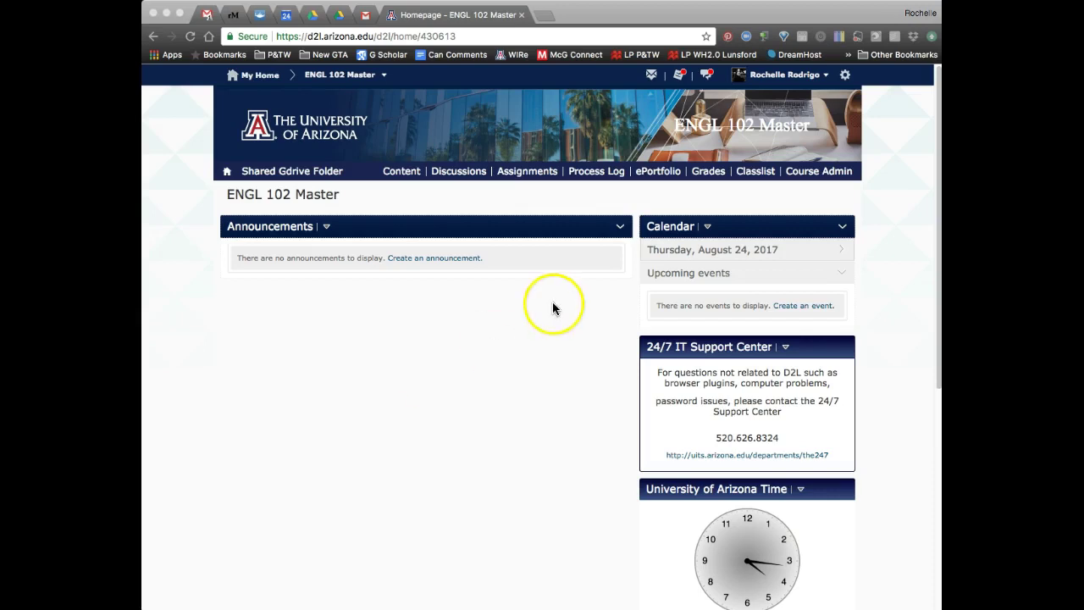
Open the course's grades and examine the grade items' associations, maximum points and weights.
left_click(710, 174)
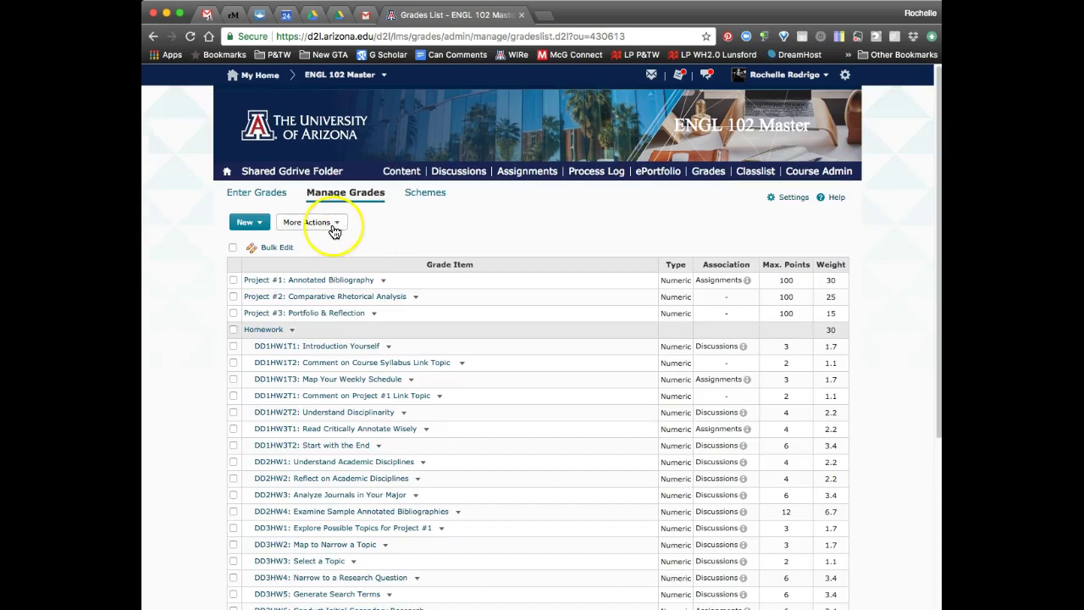
scroll(659, 354, "down", 1)
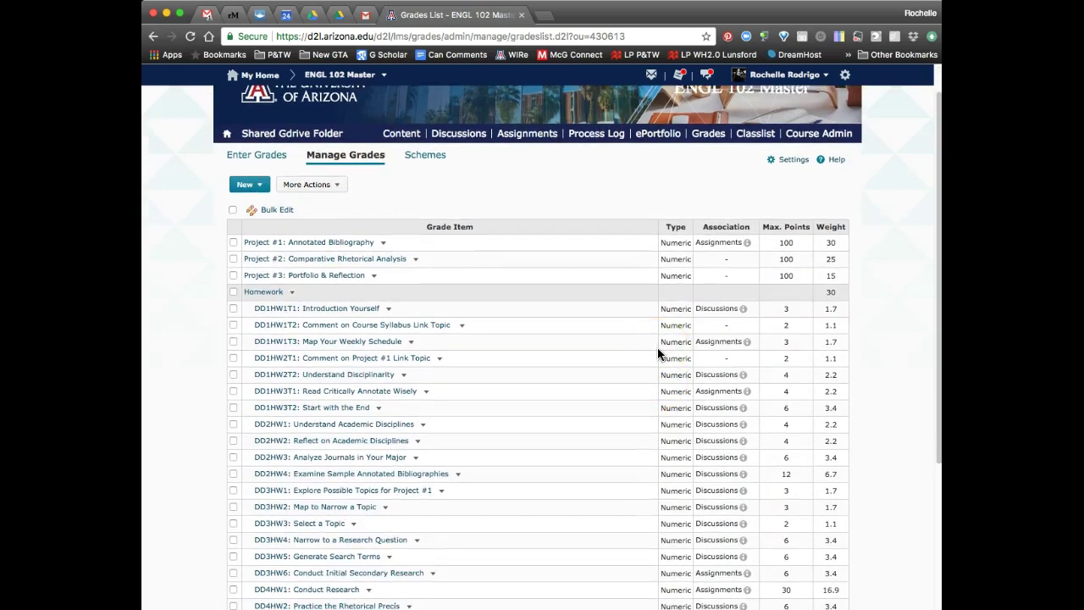
scroll(659, 354, "down", 2)
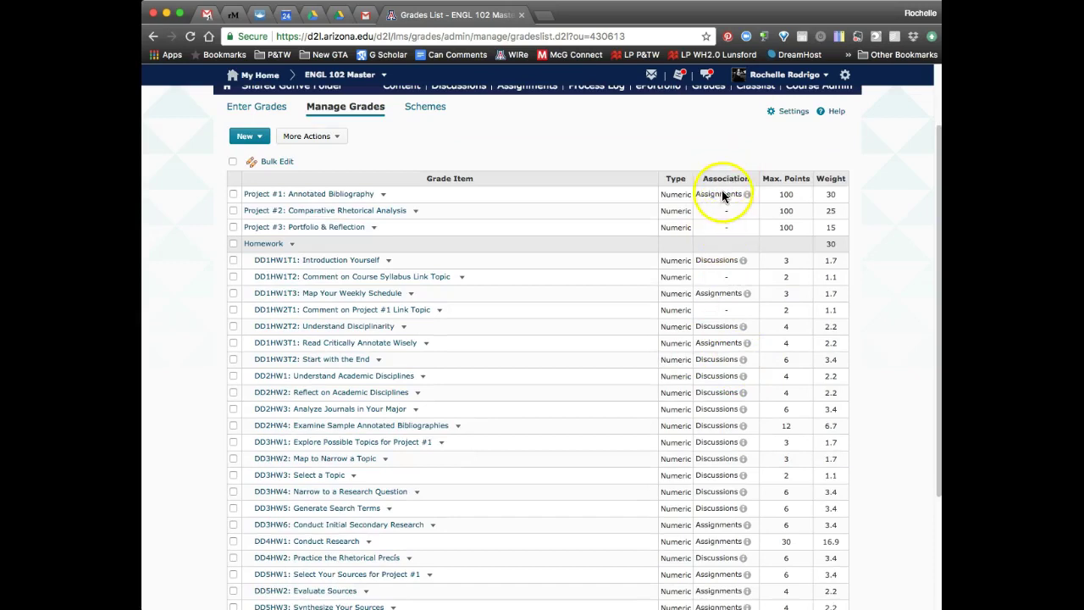
scroll(718, 420, "down", 5)
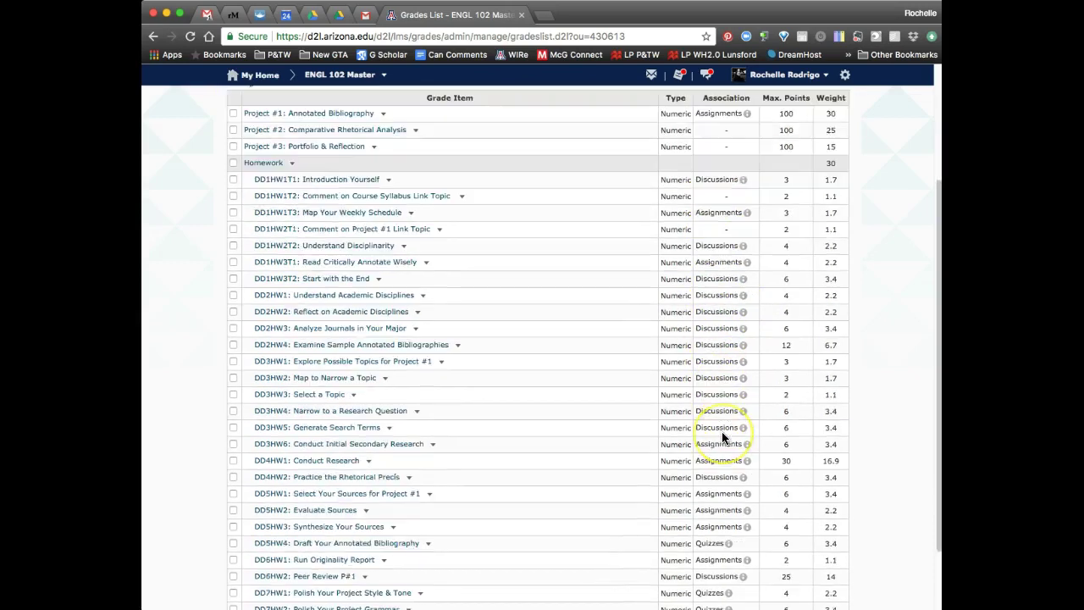
scroll(723, 435, "up", 6)
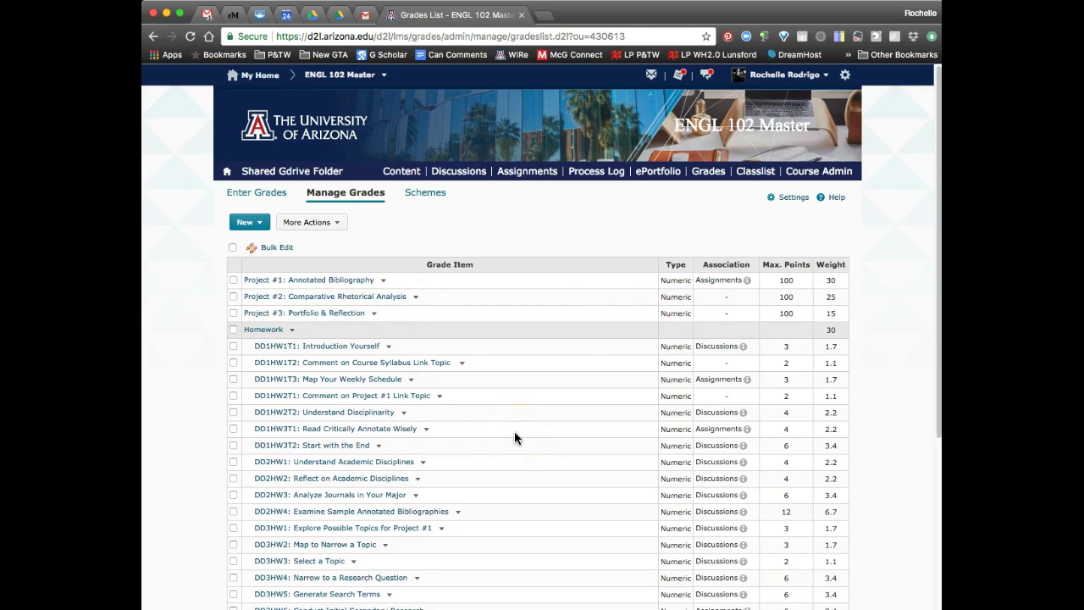
scroll(514, 434, "down", 1)
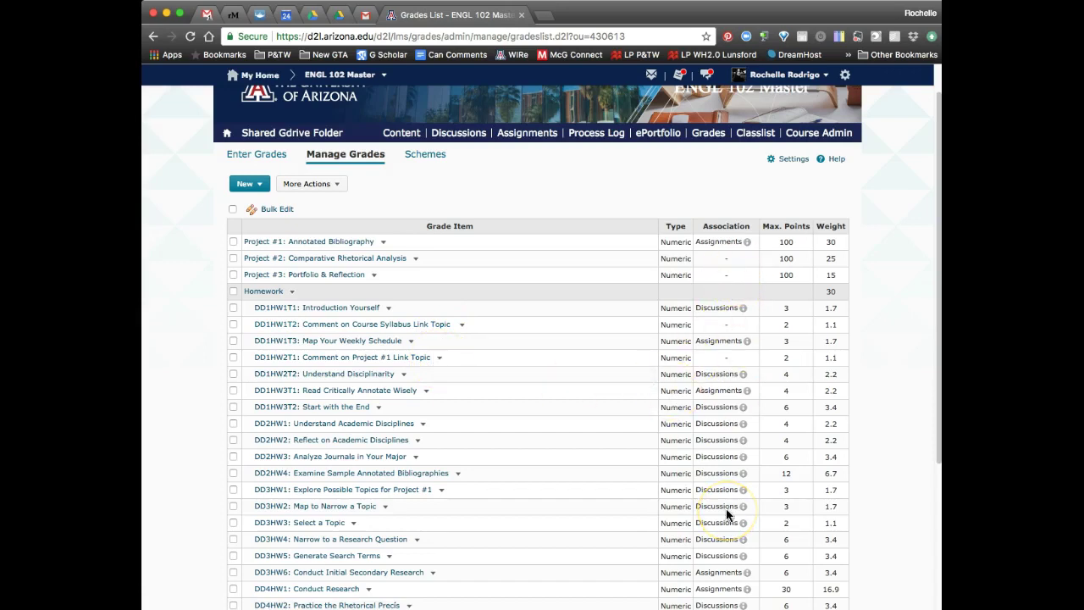
scroll(726, 513, "up", 1)
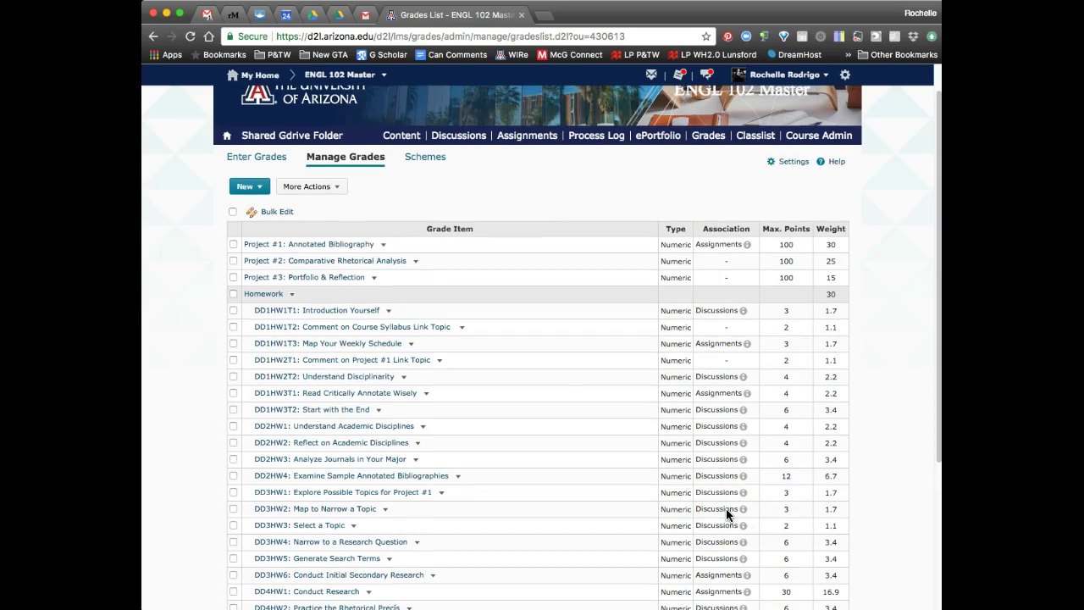
Show the grade entry overview for all students and enlarge the page for easier reading.
left_click(251, 163)
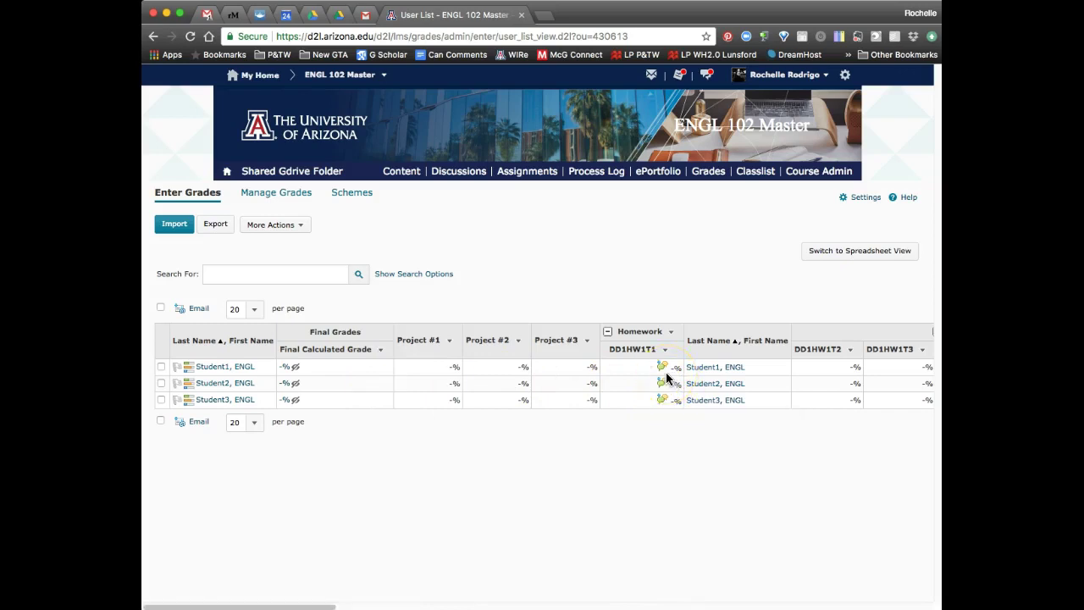
key("super+plus")
key("super+plus")
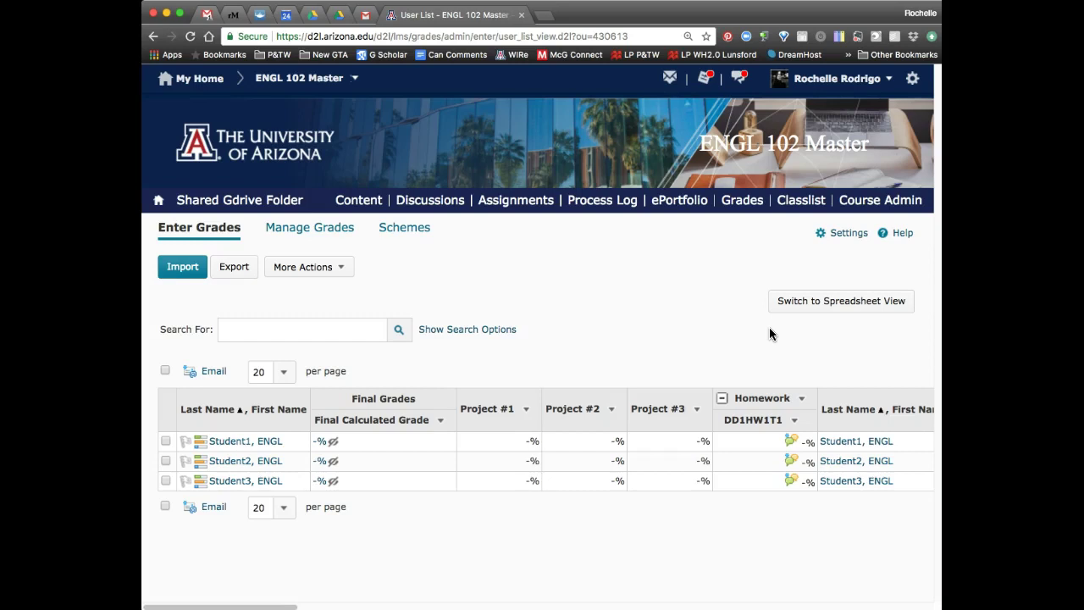
Return to the grade item list and open grade entry for "DD1HW1T1: Introduction Yourself".
left_click(320, 229)
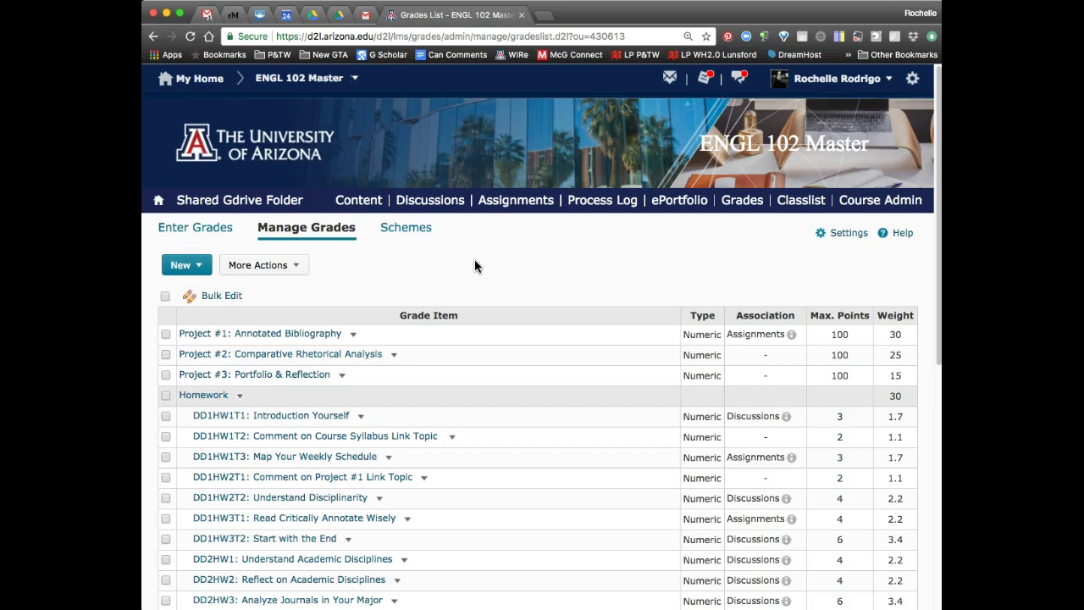
left_click(360, 415)
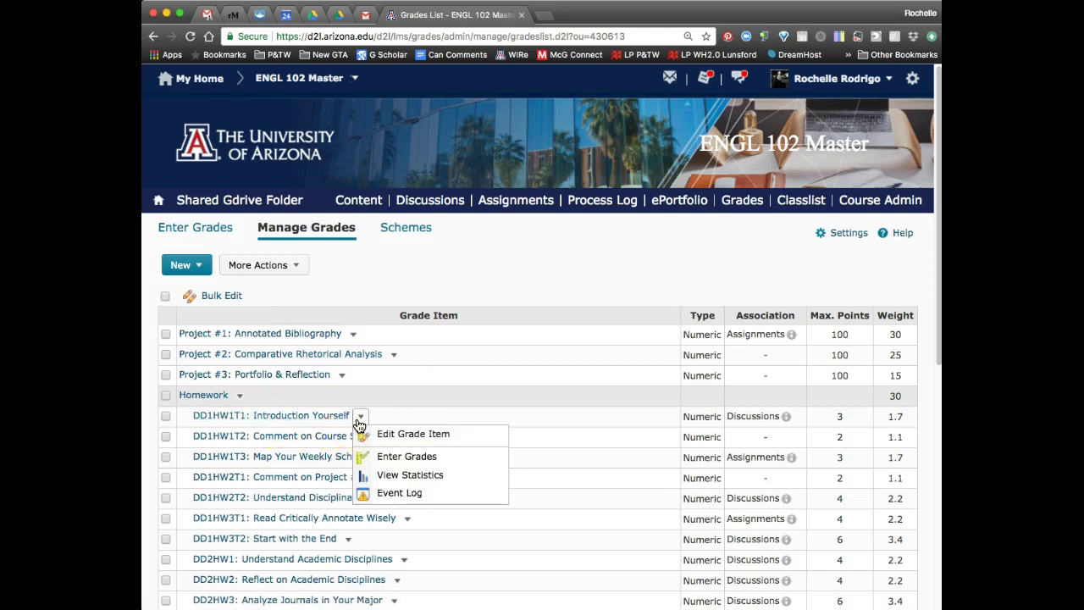
left_click(394, 463)
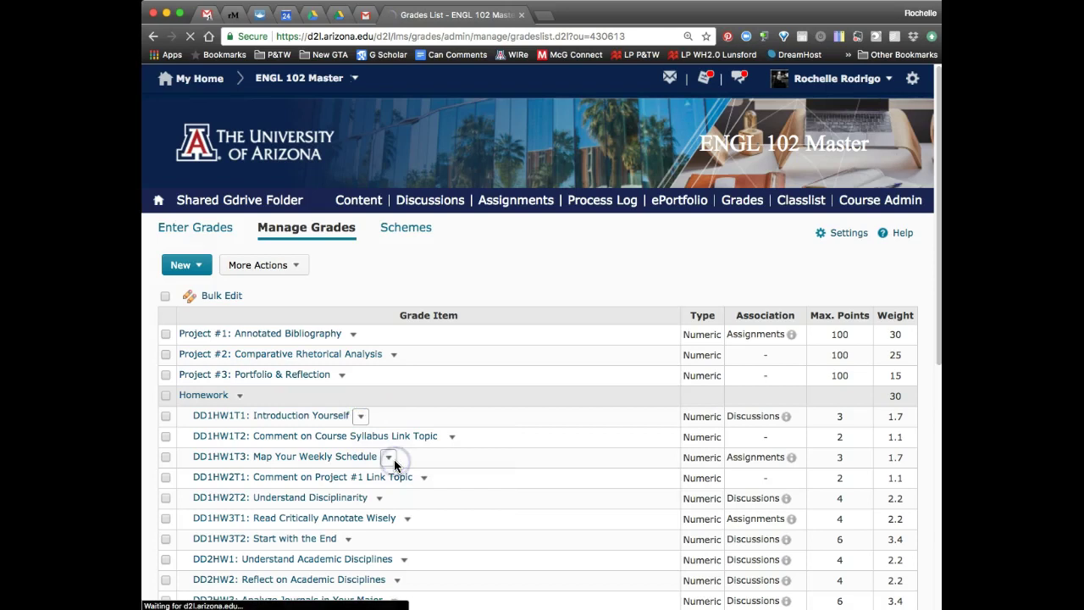
left_click(593, 470)
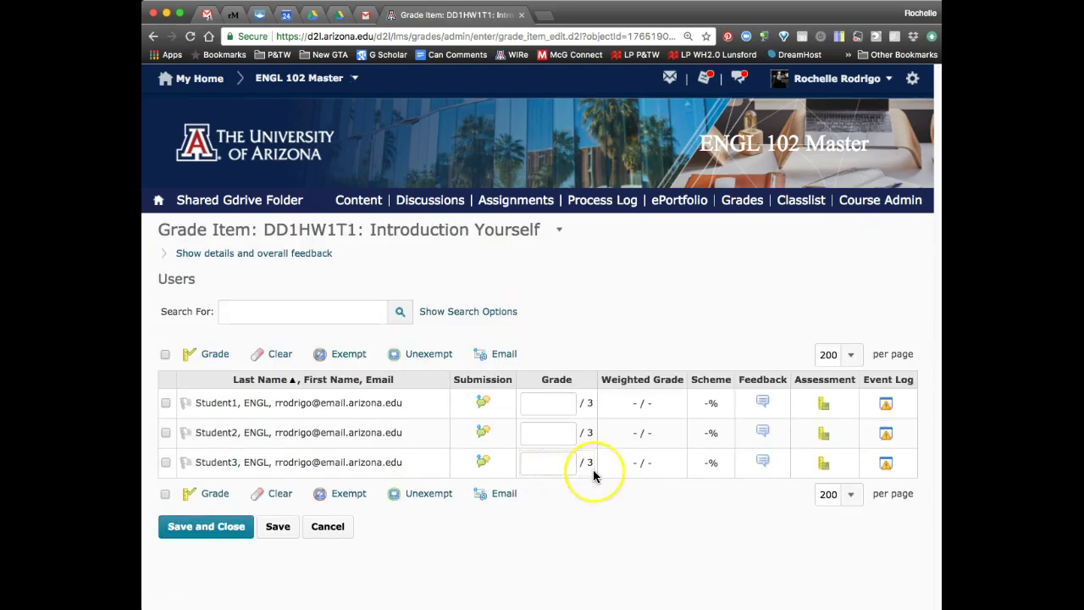
left_click(574, 481)
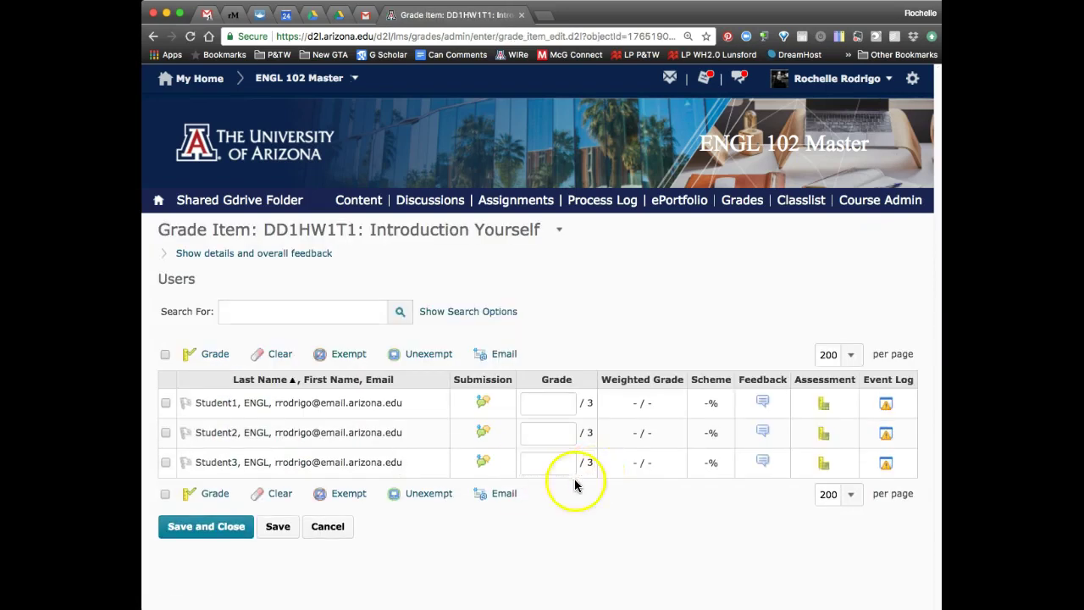
Open the first student's discussion submission for assessment.
left_click(483, 405)
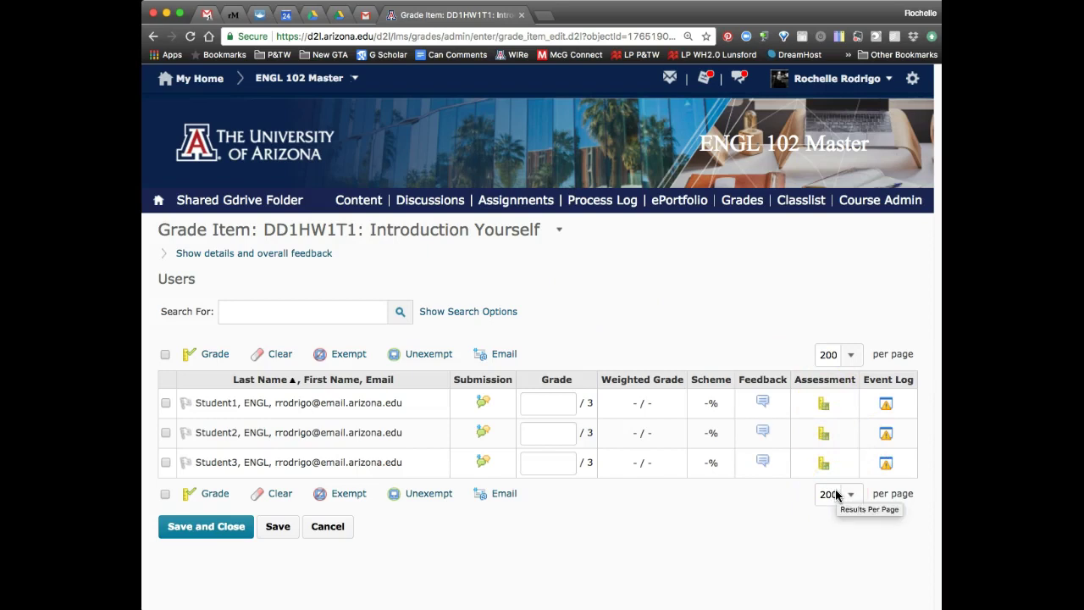
left_click(813, 511)
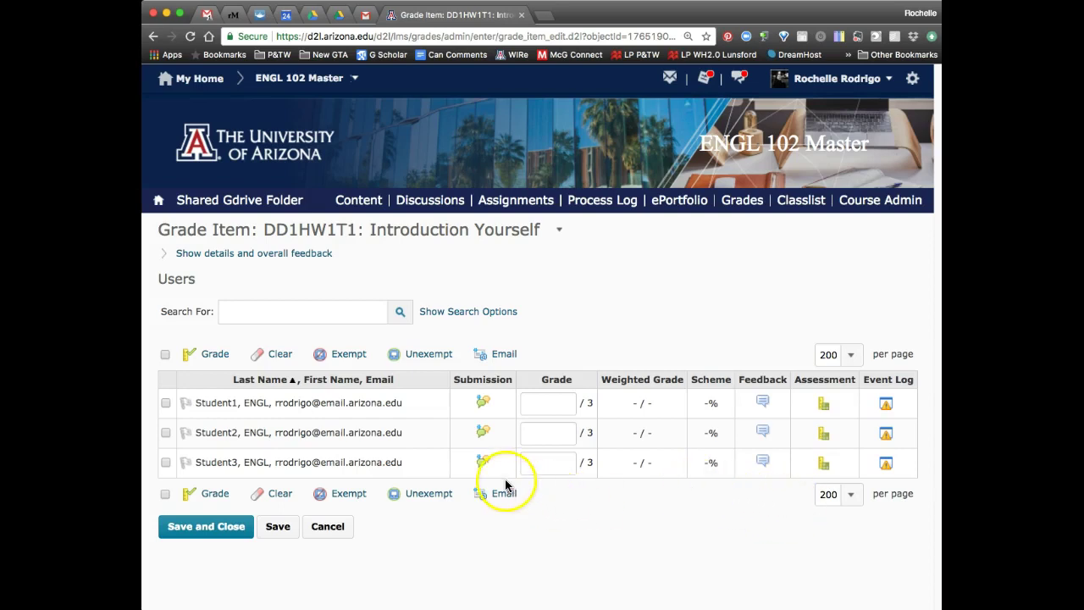
left_click(481, 407)
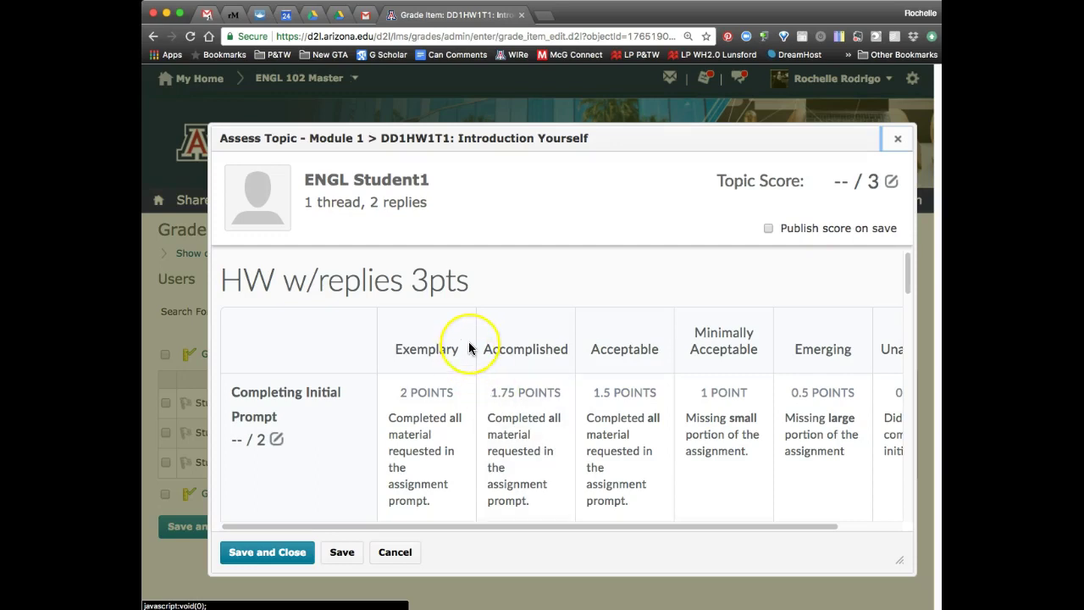
Look through the assessment's rubric, general feedback area and the student's discussion posts.
scroll(469, 347, "down", 10)
scroll(468, 347, "down", 10)
scroll(468, 347, "down", 5)
scroll(423, 356, "up", 3)
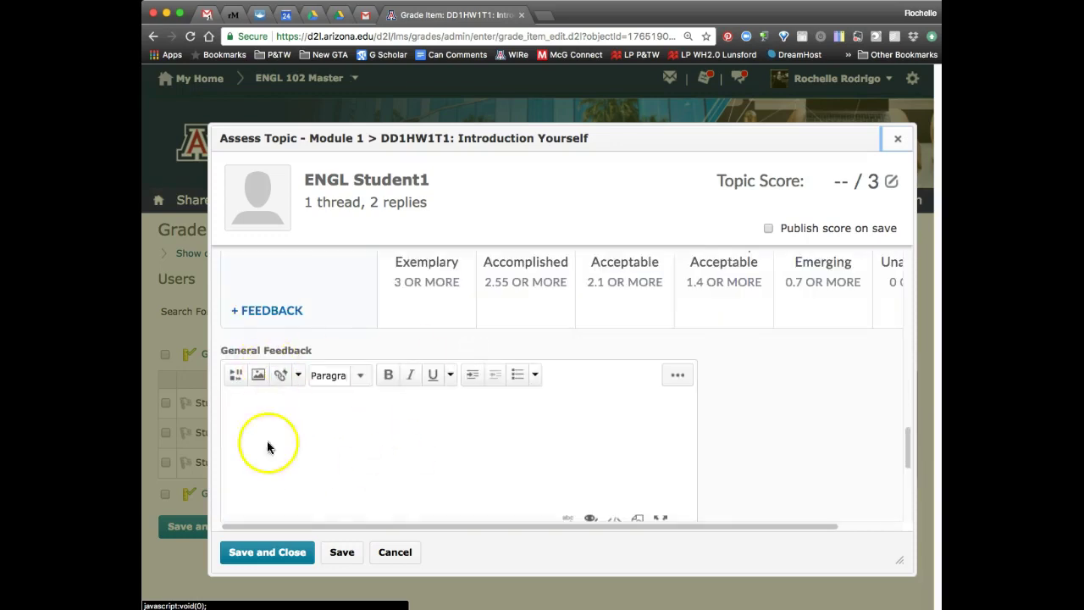
scroll(369, 435, "down", 5)
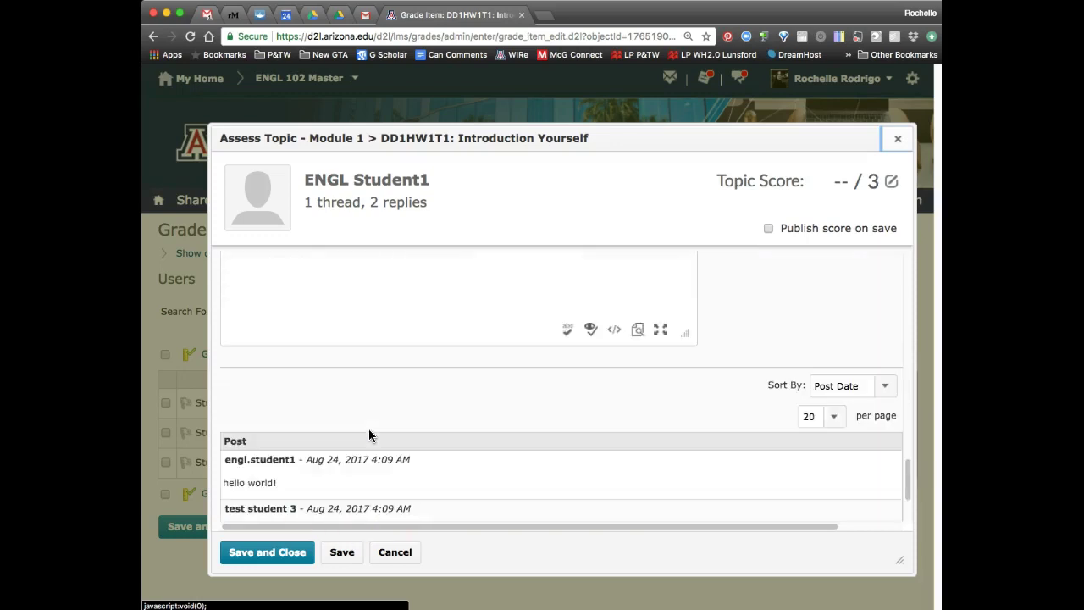
scroll(368, 435, "up", 3)
scroll(340, 394, "down", 5)
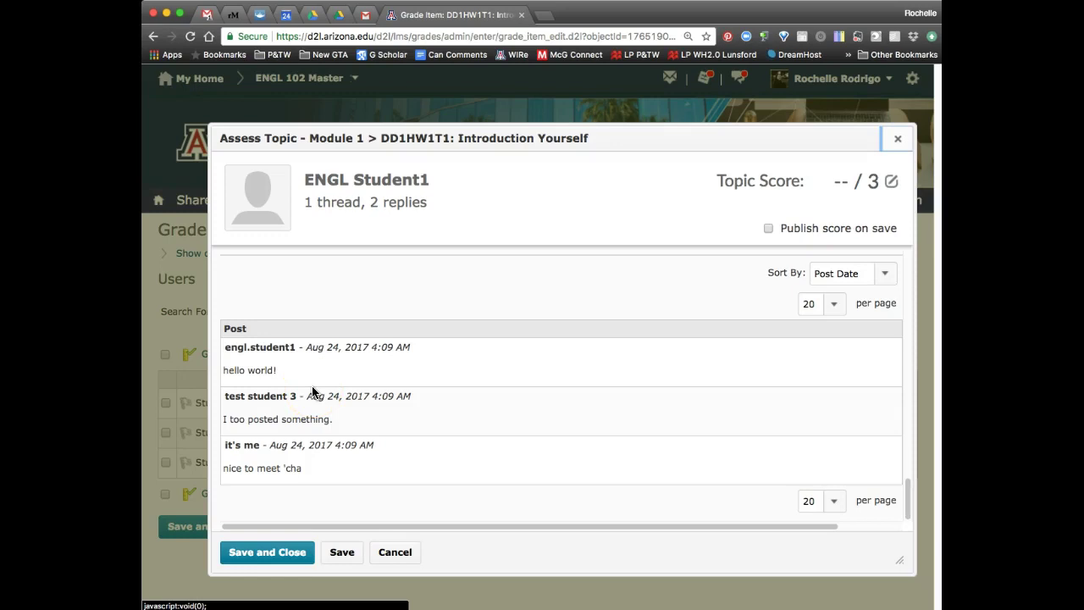
scroll(311, 381, "up", 15)
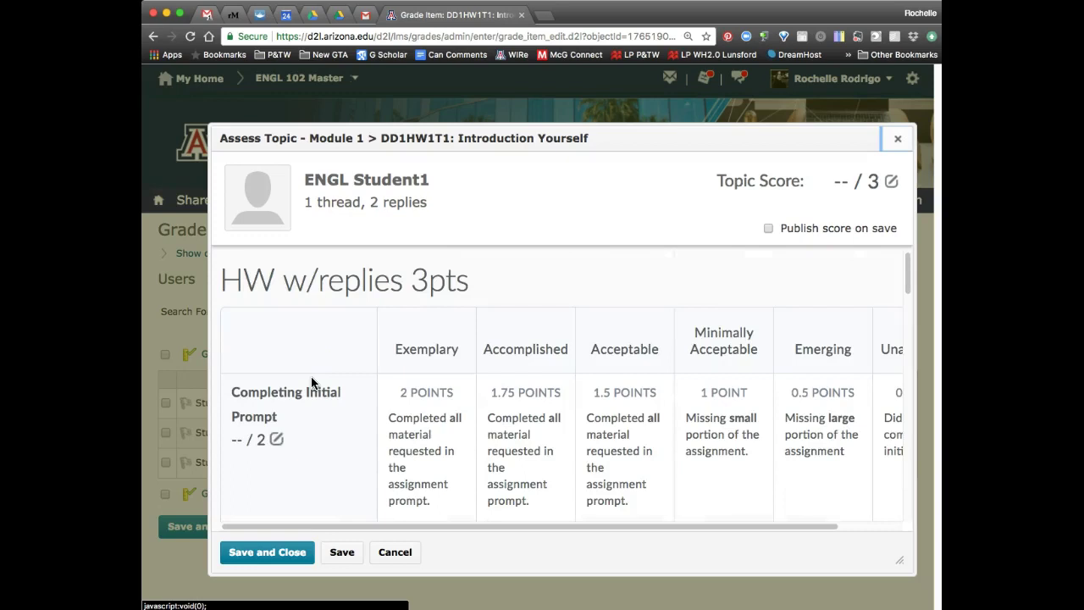
Examine the performance levels and their descriptions for the rubric's "Completing Initial Prompt" criterion.
scroll(311, 376, "down", 2)
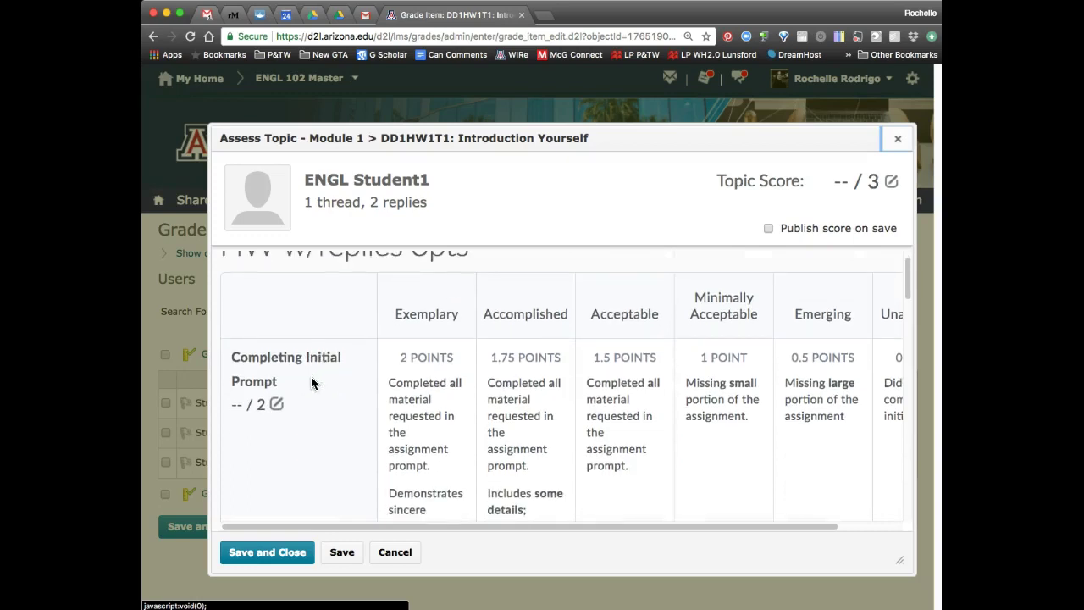
scroll(331, 386, "up", 1)
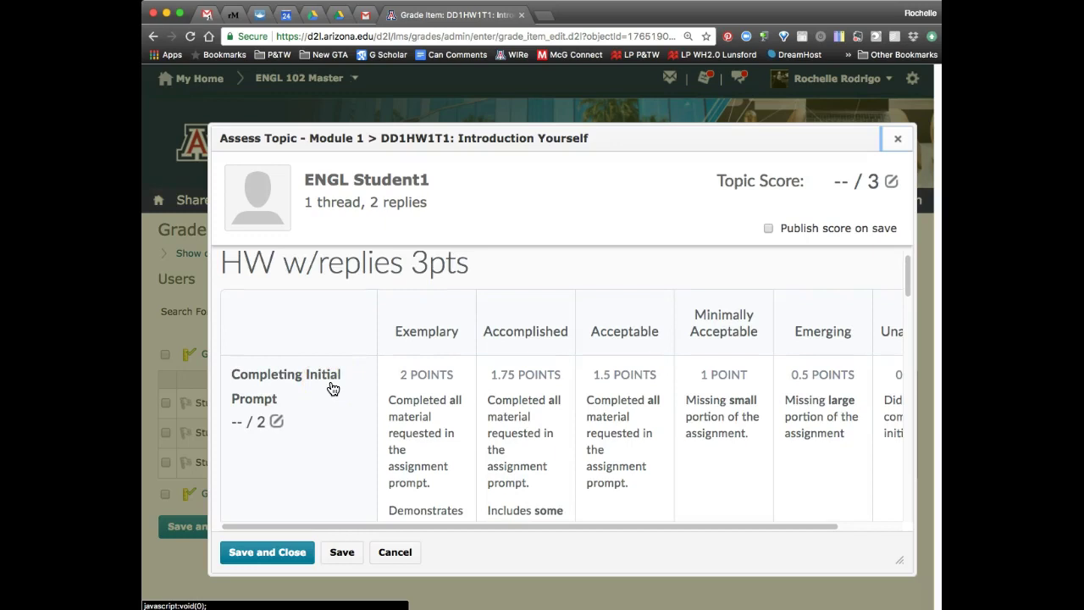
scroll(332, 387, "down", 4)
left_click(326, 379)
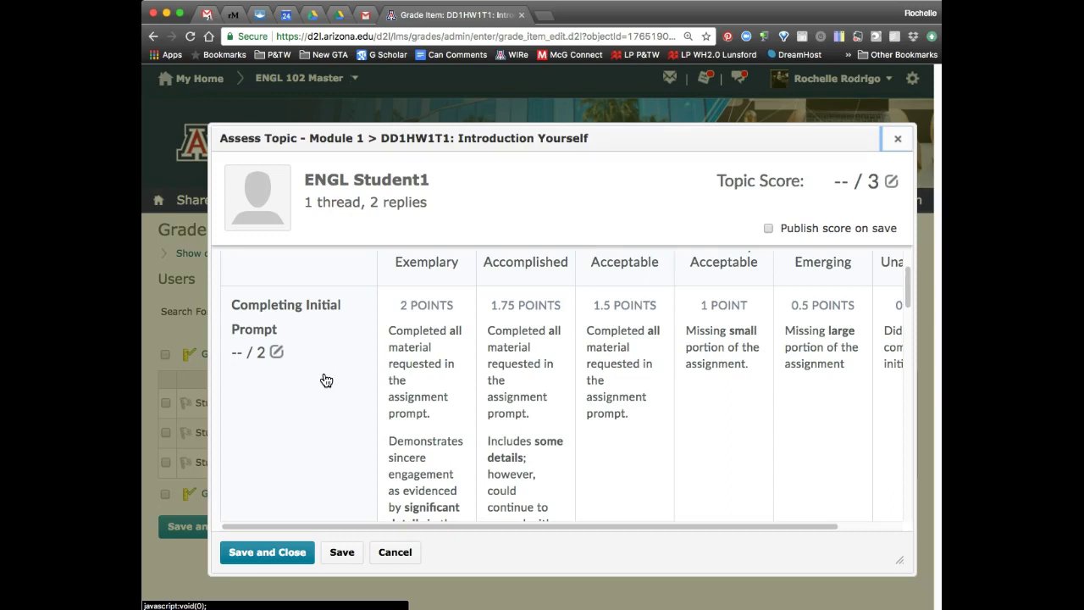
left_click(310, 322)
left_click(313, 336)
scroll(310, 334, "down", 1)
left_click(615, 370)
left_click(622, 343)
scroll(624, 351, "up", 2)
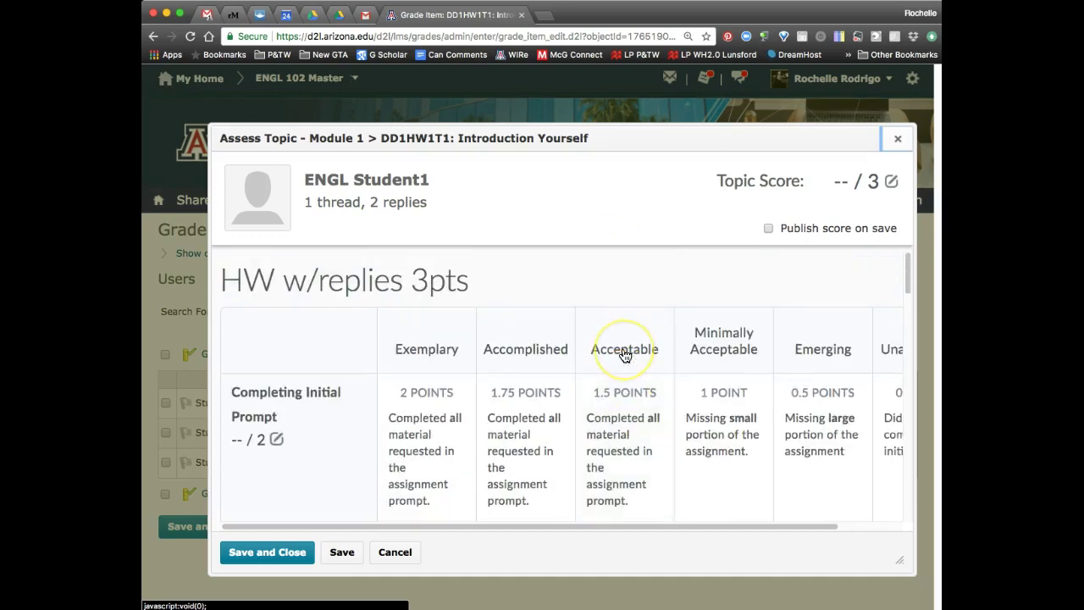
scroll(625, 354, "down", 1)
left_click(624, 393)
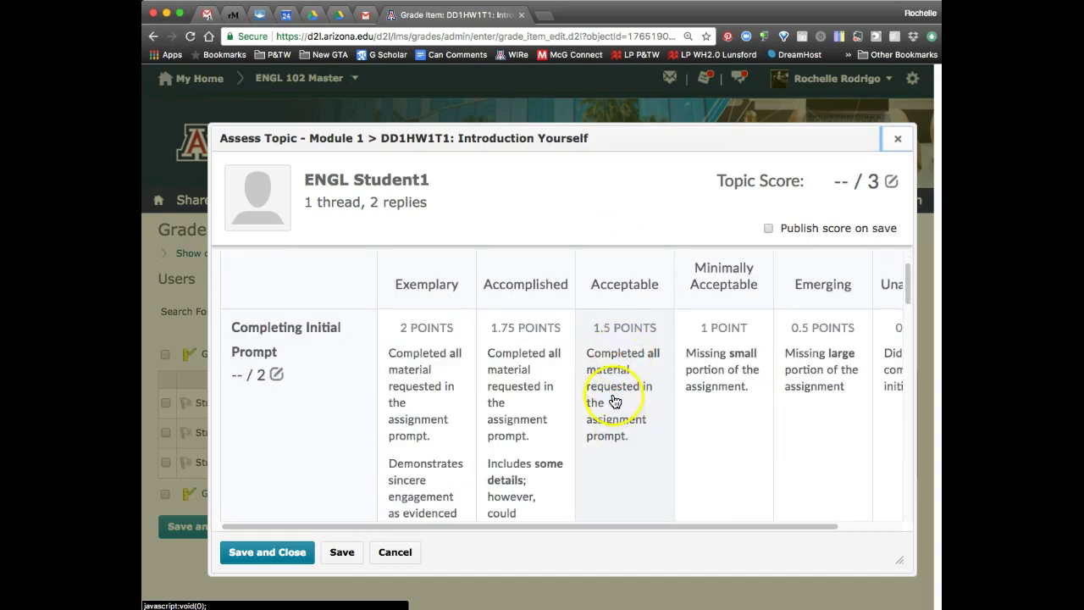
scroll(618, 406, "down", 1)
left_click(418, 394)
left_click(534, 408)
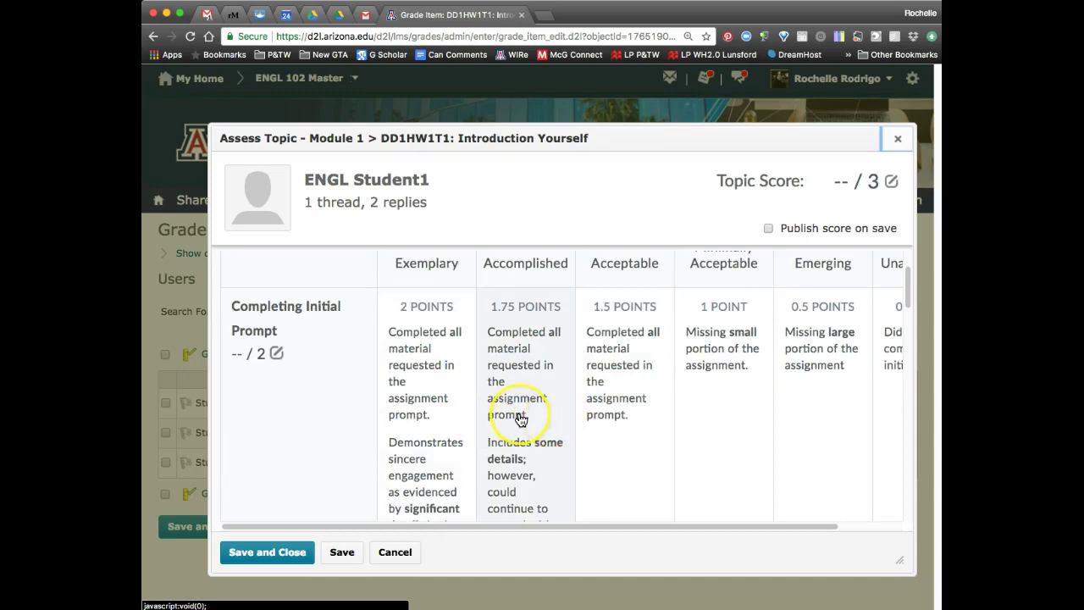
scroll(521, 420, "down", 1)
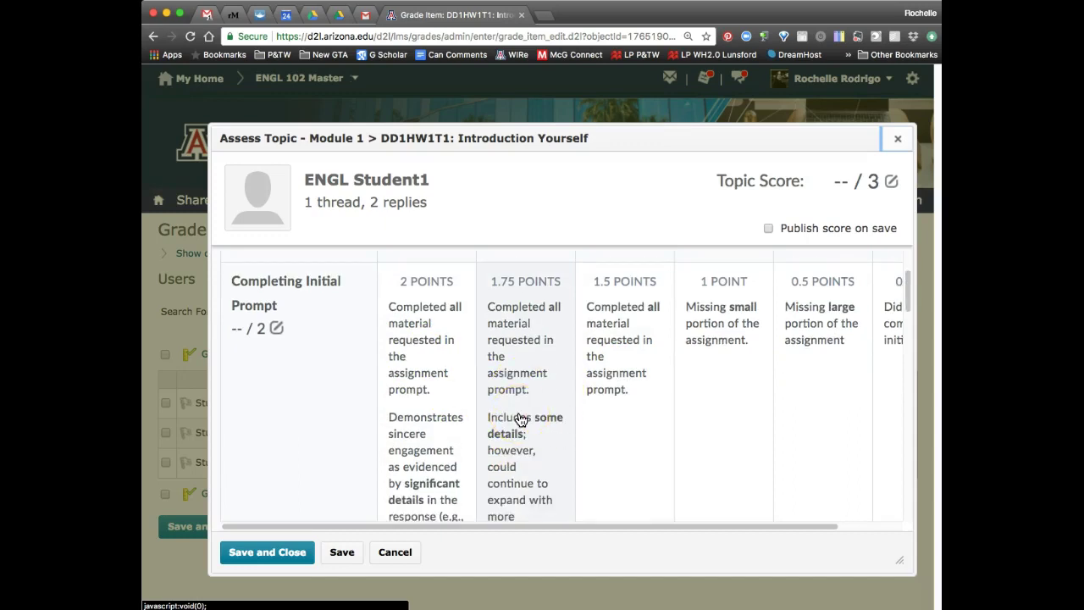
Examine the "Giving Replies" criterion and compare its performance levels with those of the initial prompt criterion.
scroll(517, 423, "down", 1)
scroll(516, 423, "down", 13)
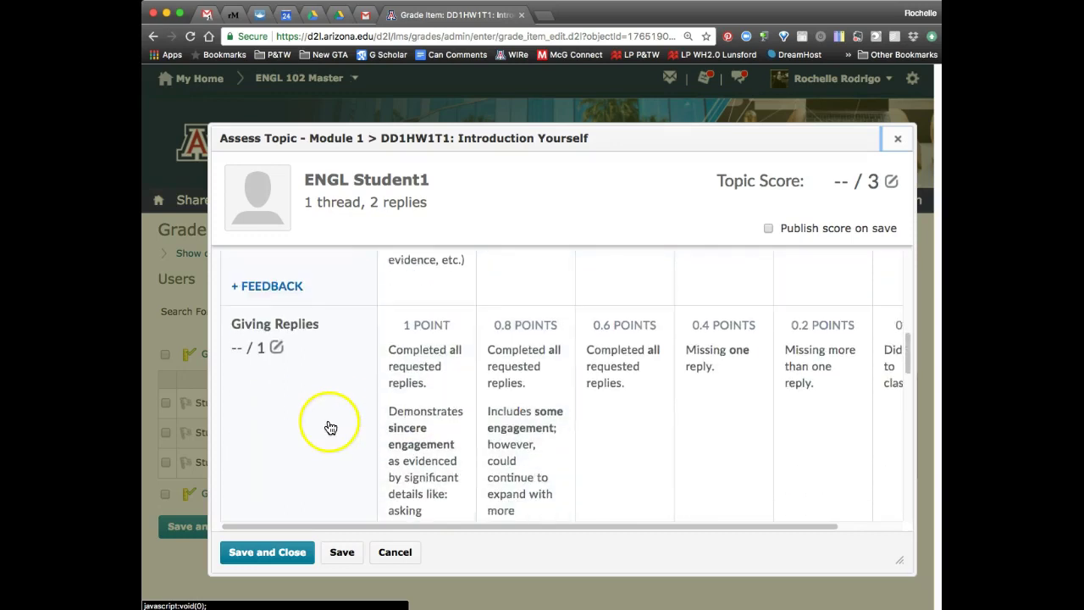
scroll(330, 427, "down", 1)
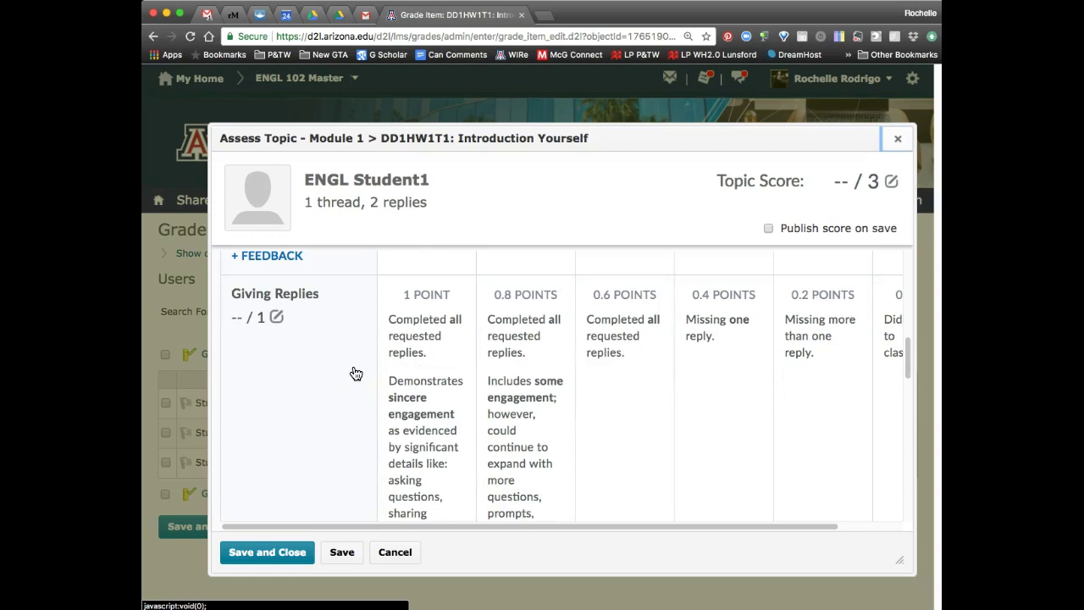
scroll(334, 428, "down", 10)
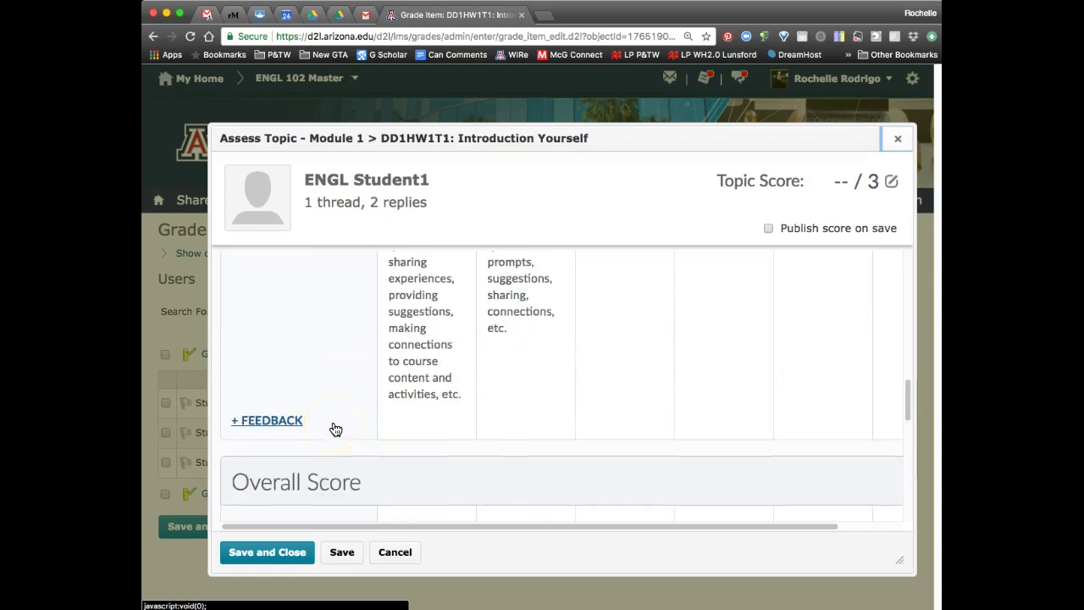
scroll(335, 429, "up", 18)
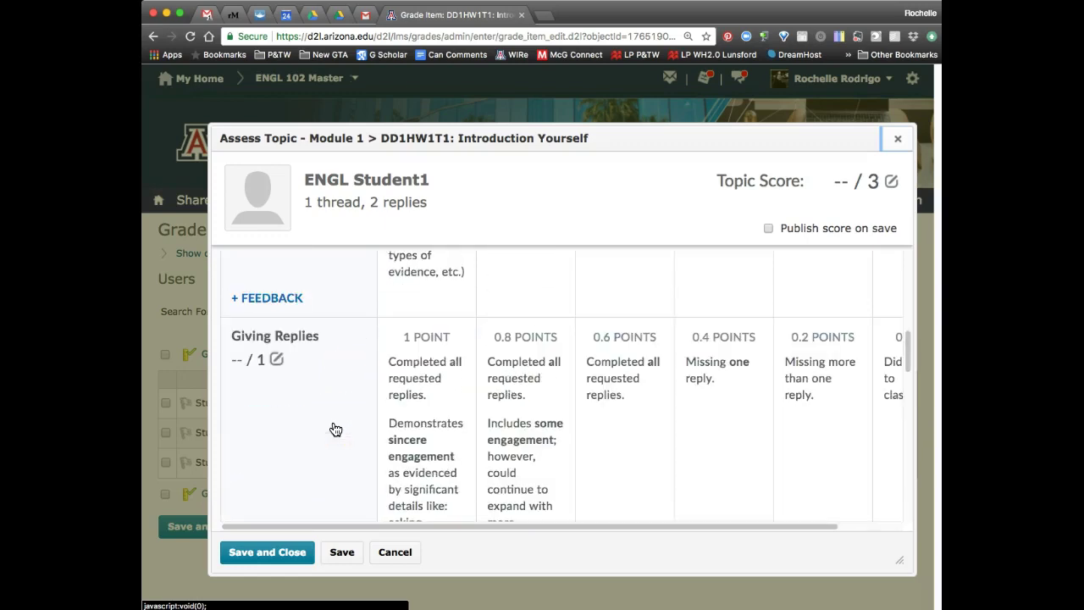
scroll(335, 429, "up", 6)
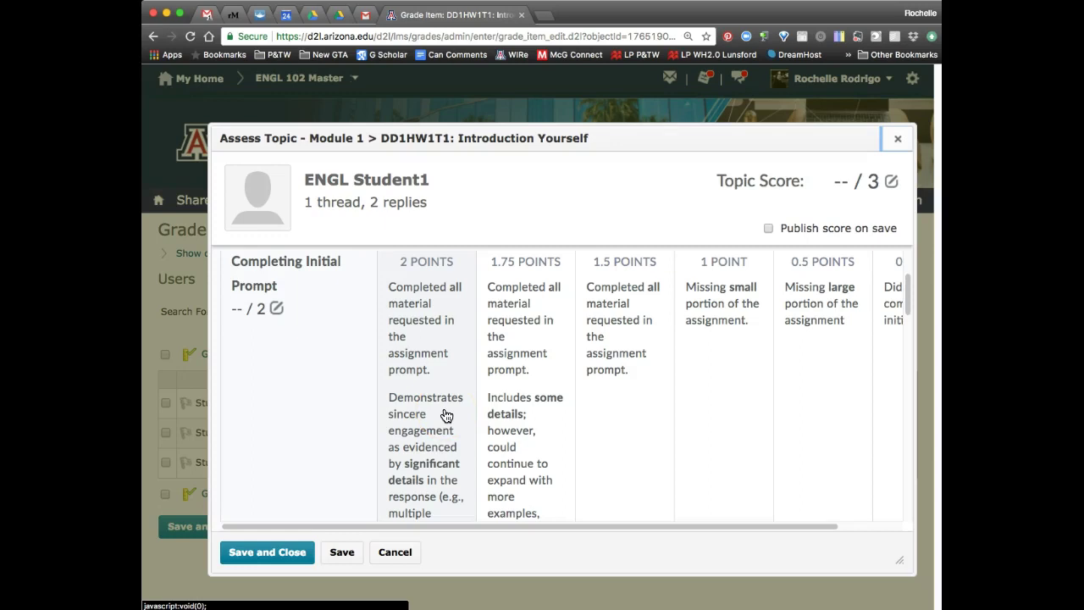
scroll(446, 415, "down", 20)
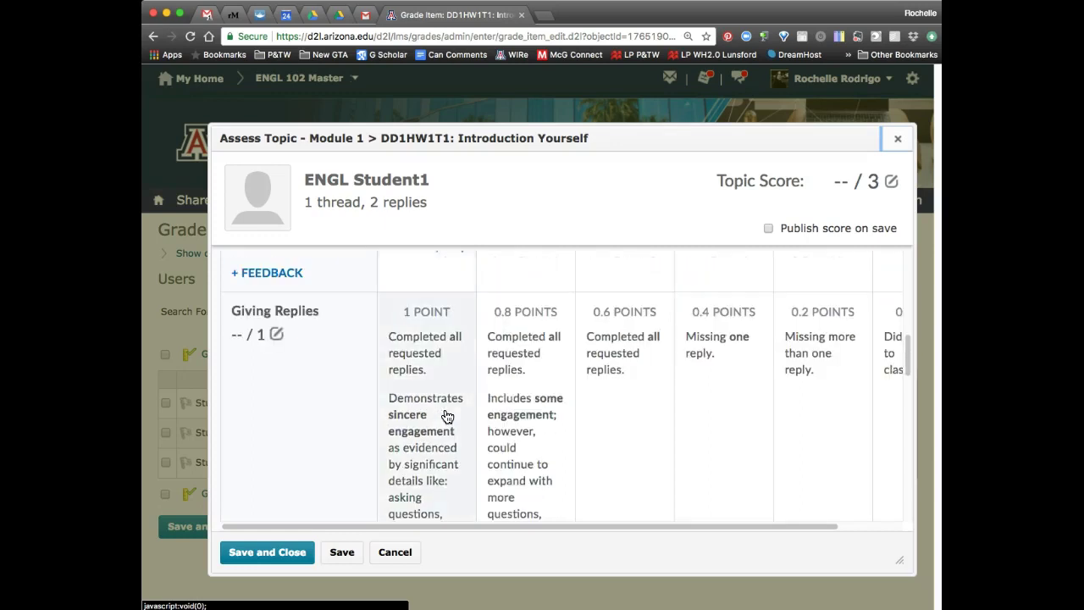
scroll(444, 414, "up", 3)
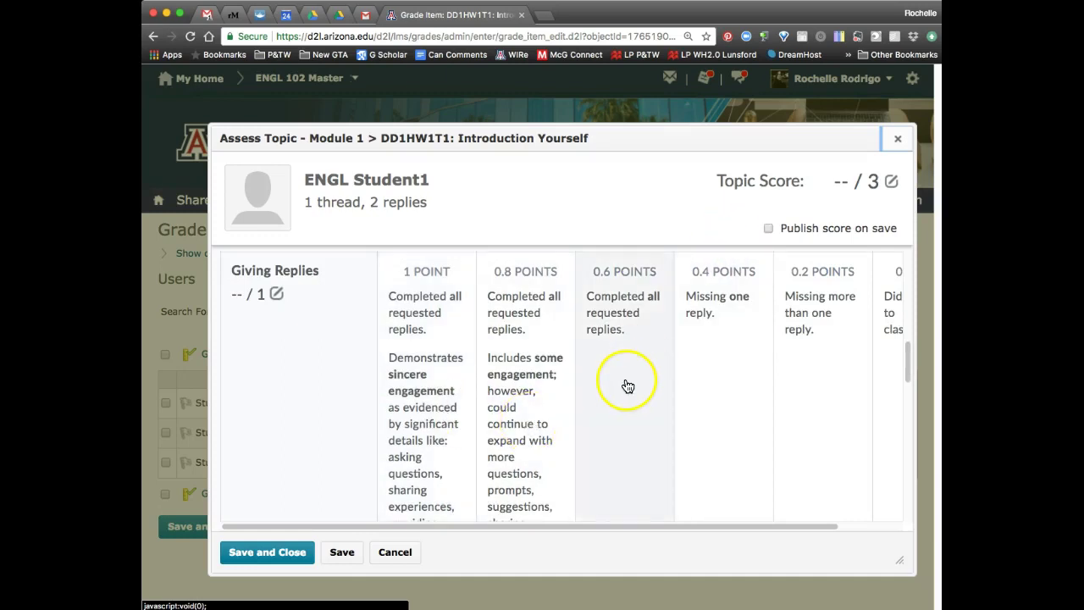
Compare the rubric's performance levels for the "Completing Initial Prompt" criterion once more, from Exemplary to Minimally Acceptable.
scroll(618, 322, "up", 15)
scroll(621, 324, "down", 5)
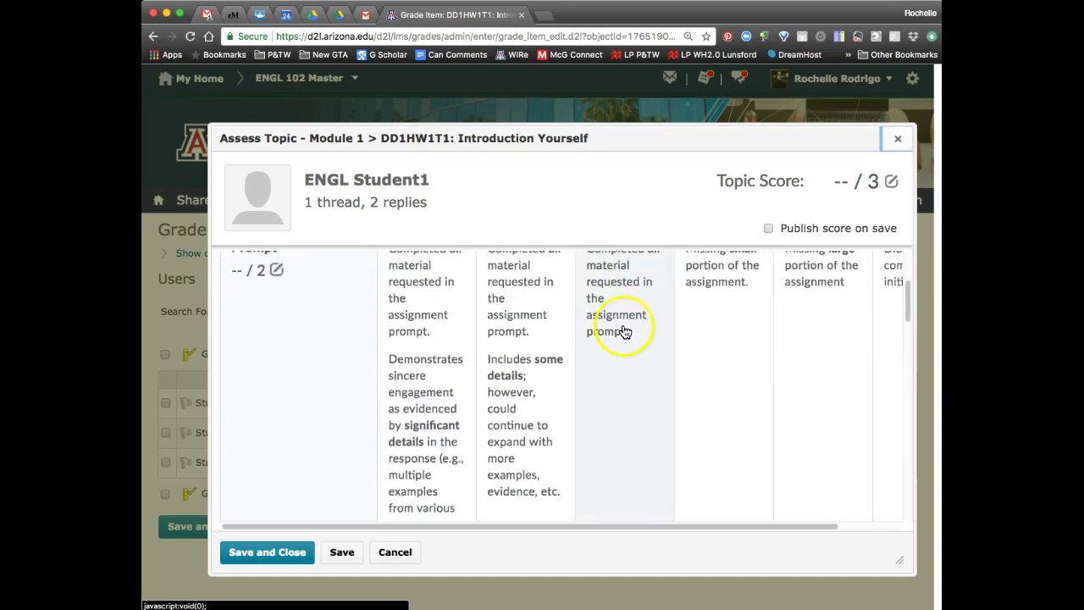
scroll(549, 365, "up", 2)
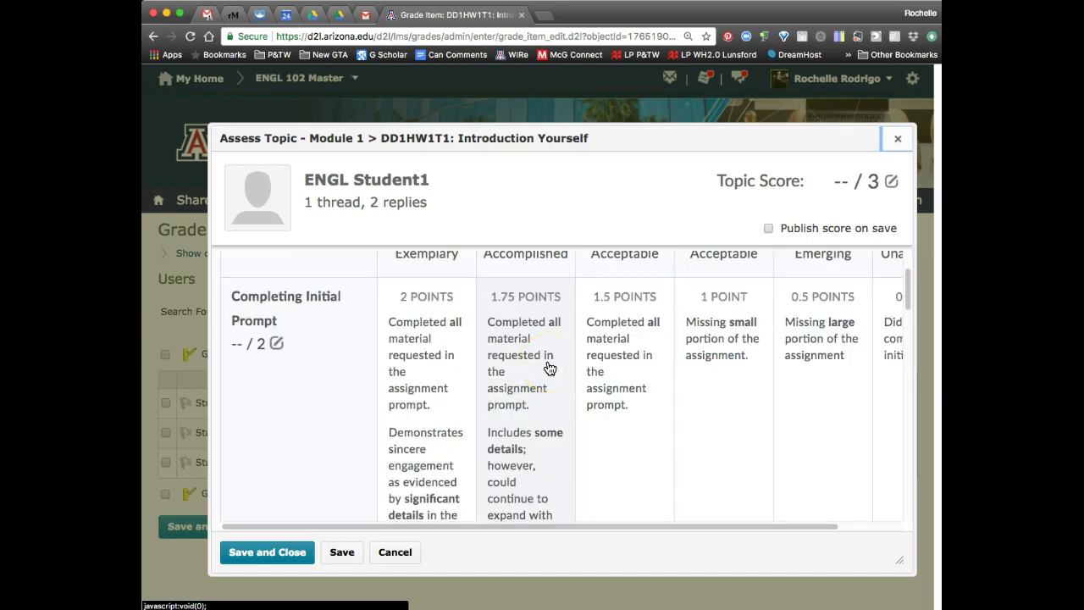
left_click(424, 400)
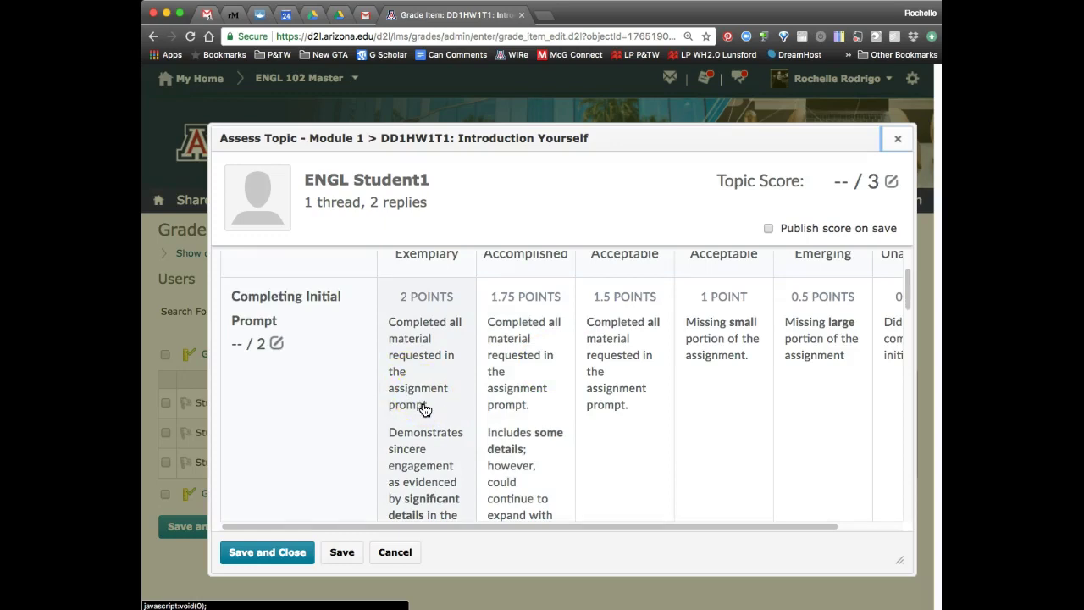
scroll(425, 410, "down", 2)
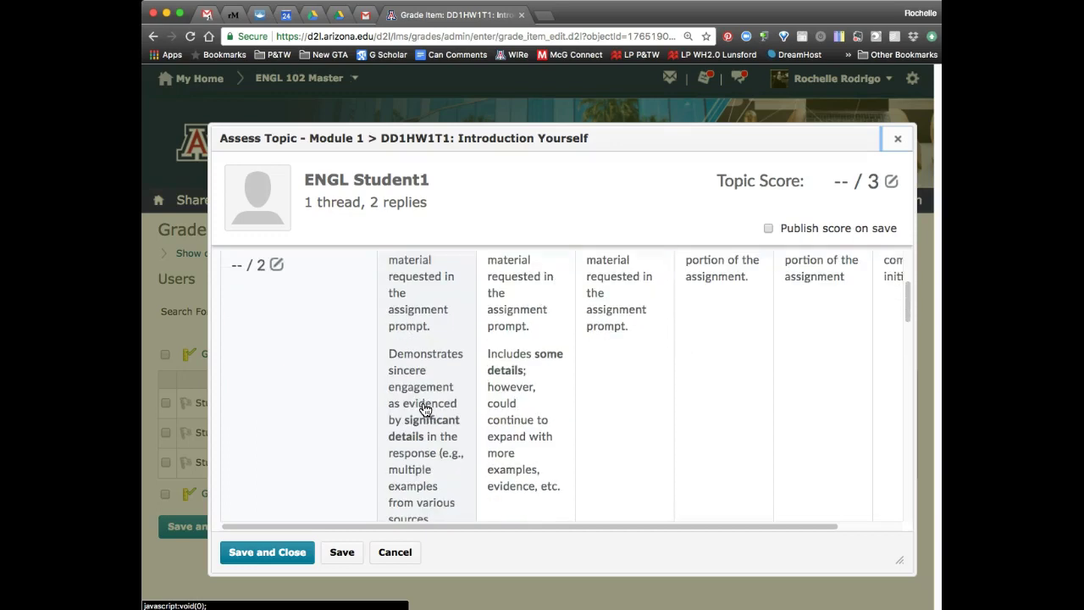
scroll(425, 410, "up", 3)
scroll(425, 410, "down", 1)
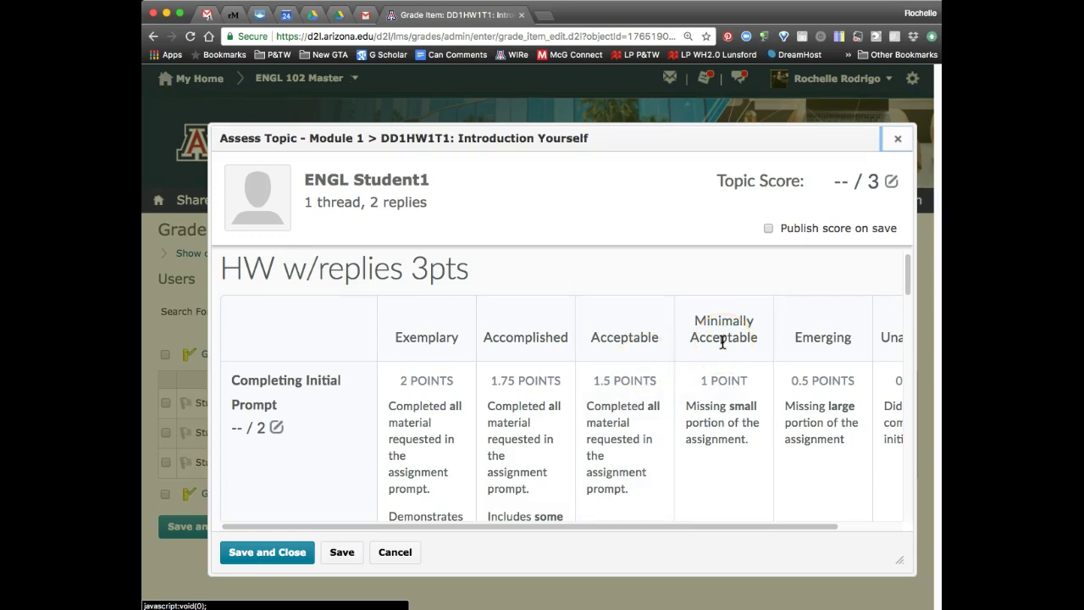
Rate "Completing Initial Prompt" as Acceptable (1.5 points) and "Giving Replies" as Exemplary (1 point).
left_click(597, 409)
scroll(521, 440, "down", 5)
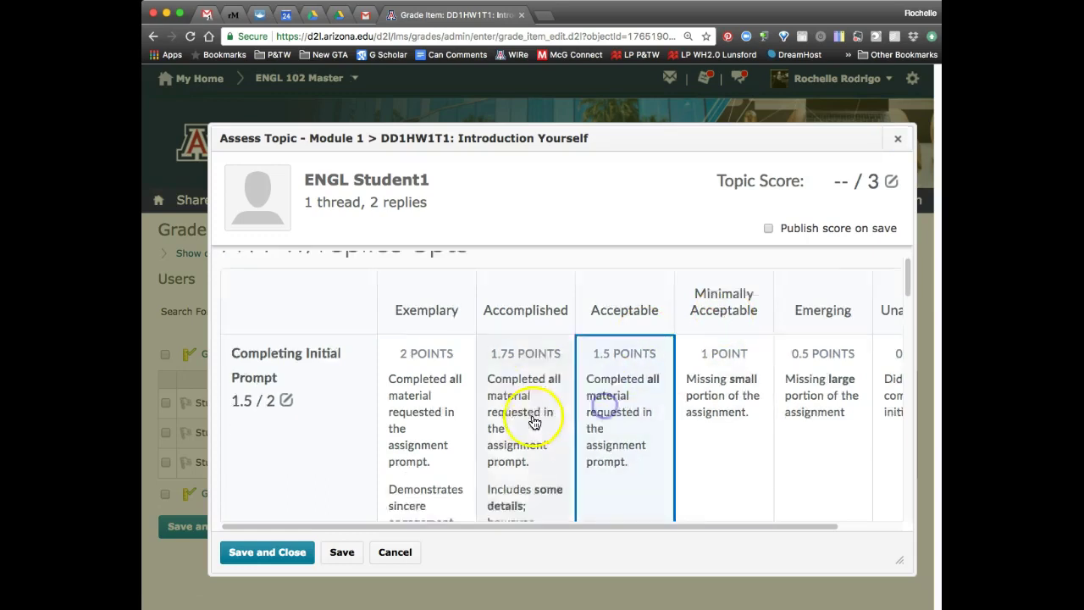
scroll(484, 497, "down", 3)
left_click(435, 477)
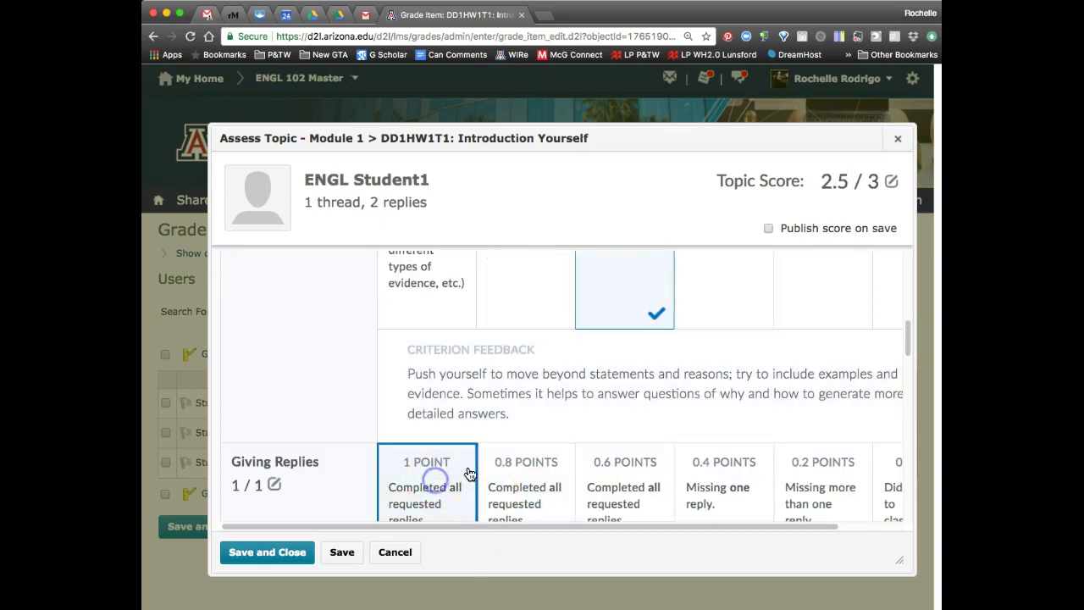
Review the chosen level for "Completing Initial Prompt" and open its criterion feedback text.
scroll(527, 451, "up", 5)
scroll(528, 450, "up", 3)
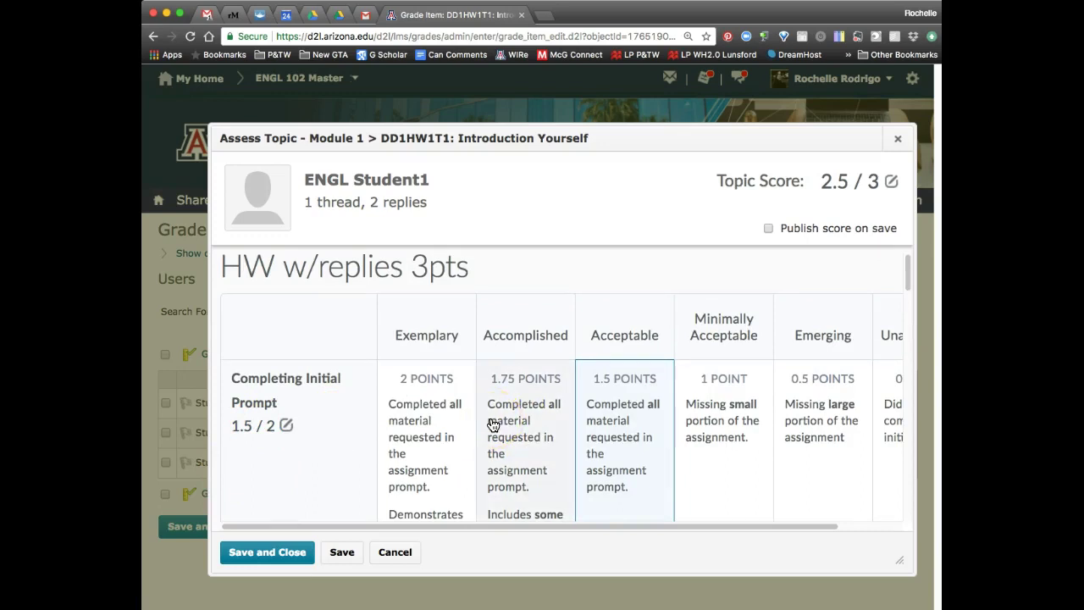
scroll(492, 426, "up", 1)
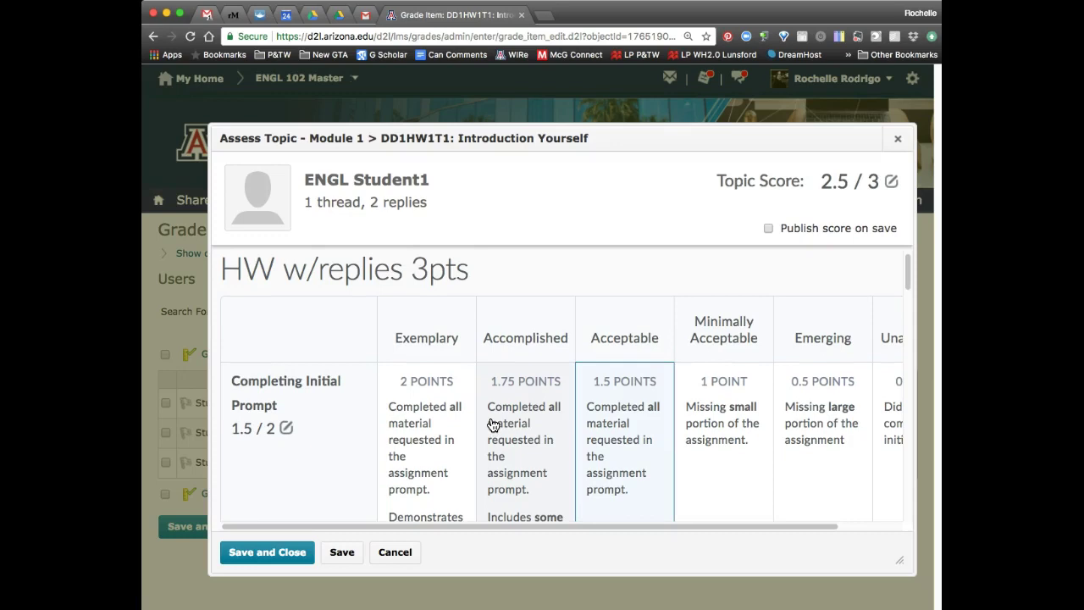
scroll(496, 430, "down", 3)
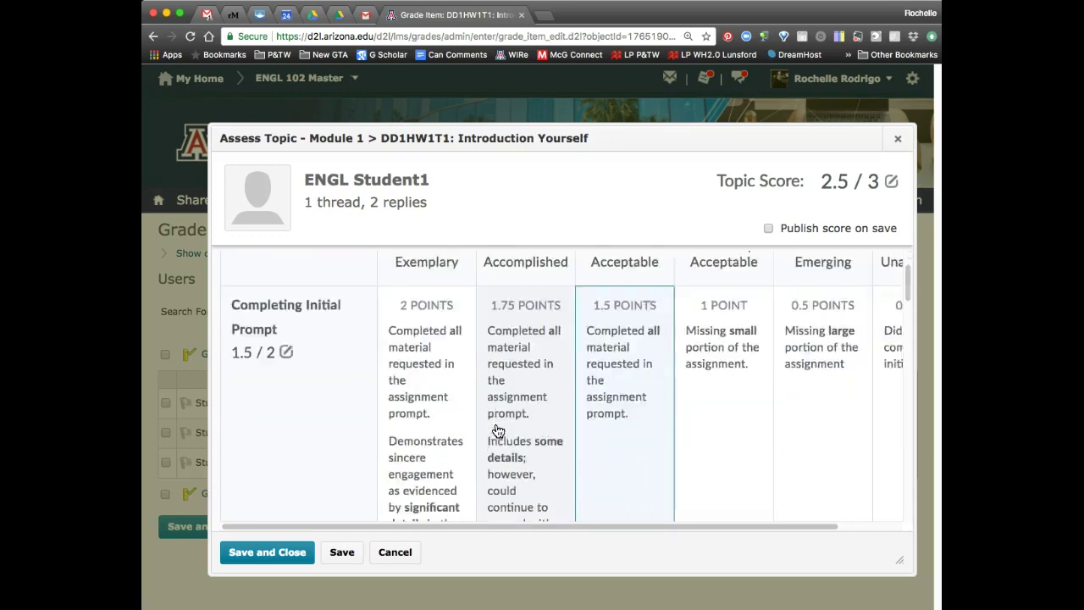
left_click_drag(536, 526, 490, 518)
scroll(522, 441, "down", 10)
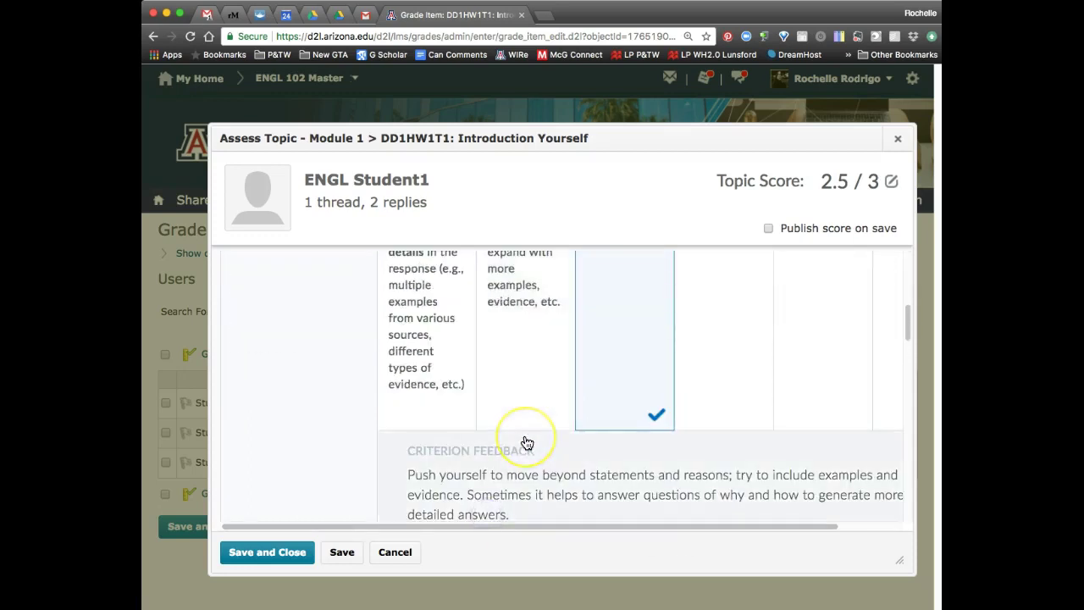
left_click(456, 396)
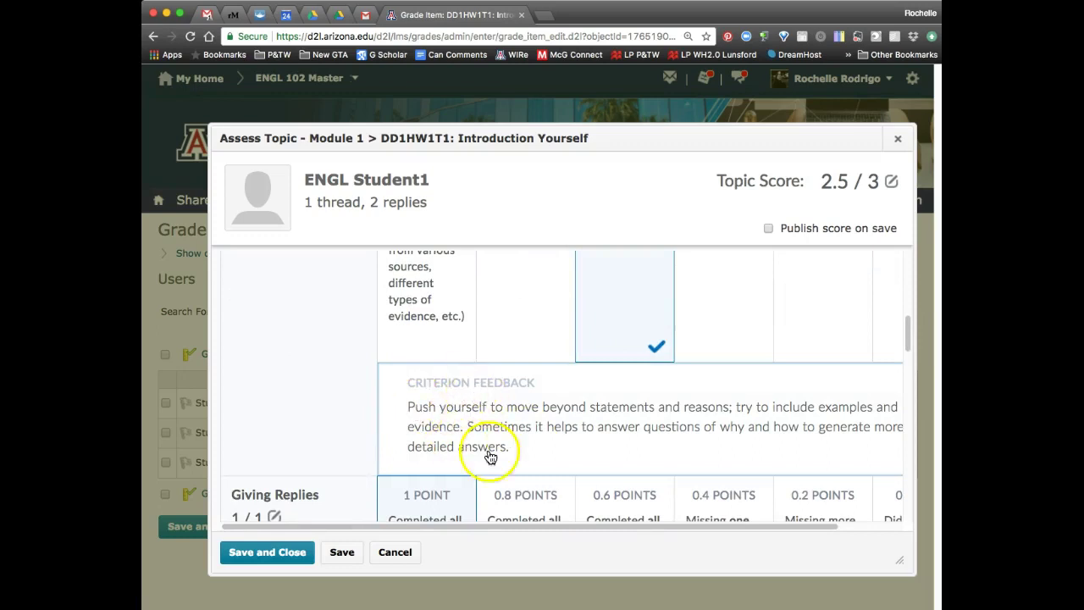
Change the "Completing Initial Prompt" rating to Accomplished (1.75 points).
left_click(534, 342)
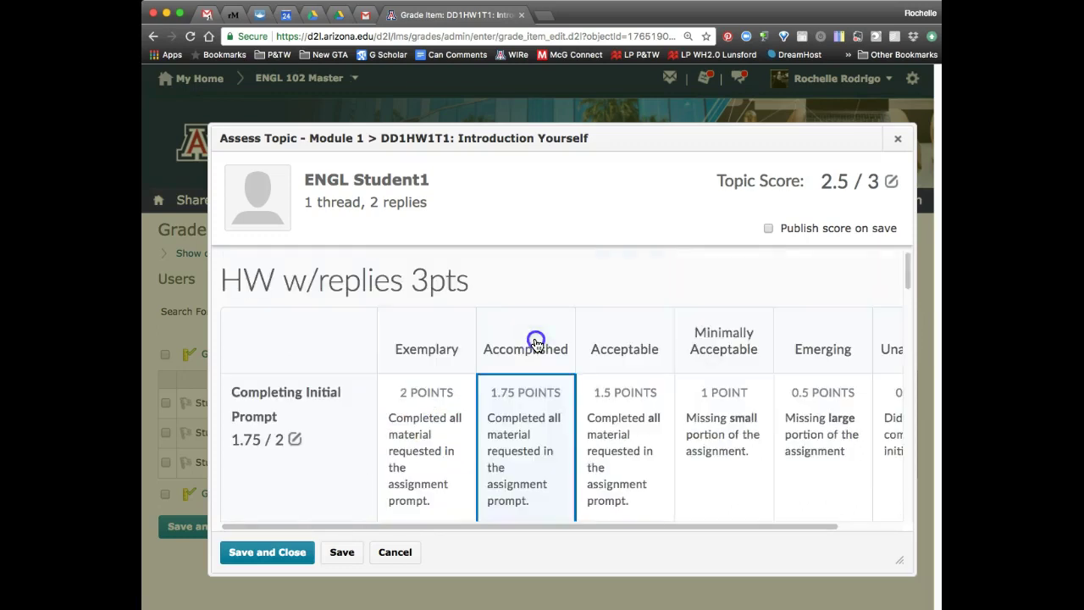
scroll(518, 381, "down", 5)
scroll(523, 383, "up", 3)
Open the "Giving Replies" criterion feedback, look over the rubric, and close the assessment without saving.
left_click(477, 468)
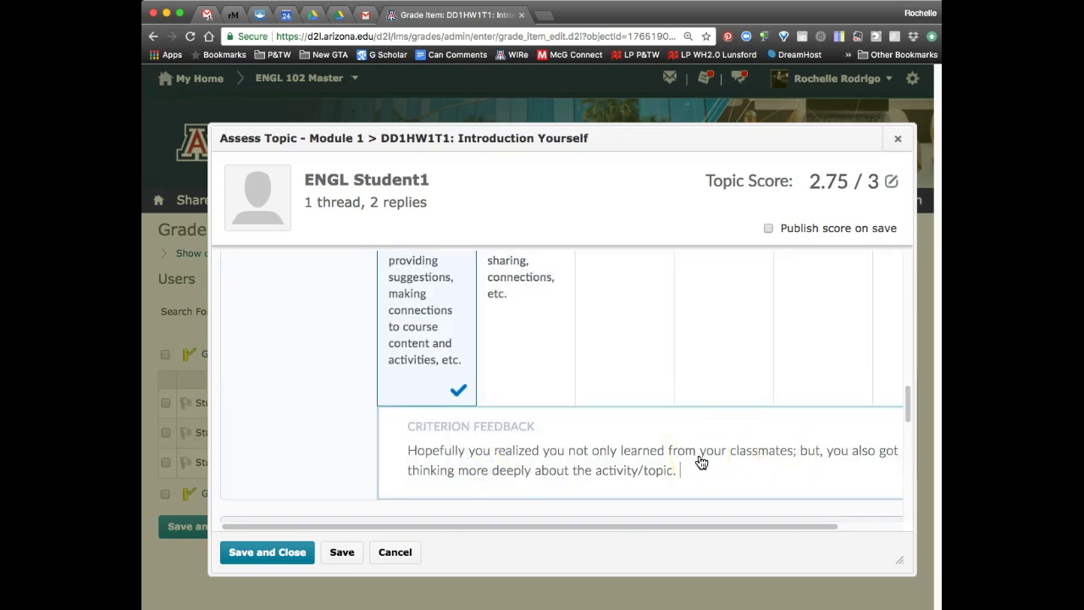
left_click(669, 451)
scroll(669, 451, "down", 10)
scroll(669, 452, "up", 8)
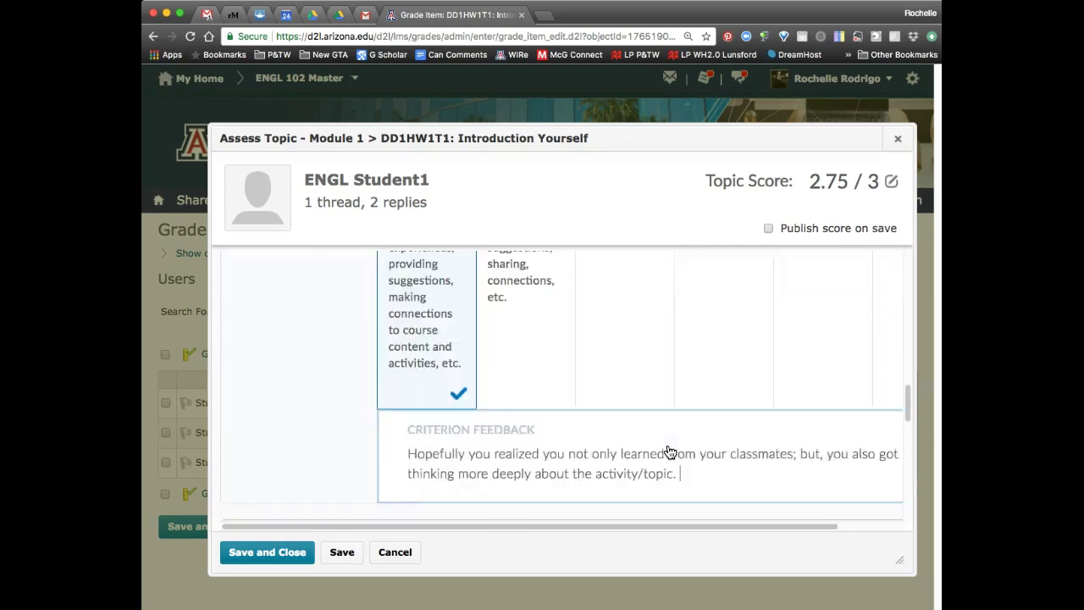
scroll(669, 452, "up", 3)
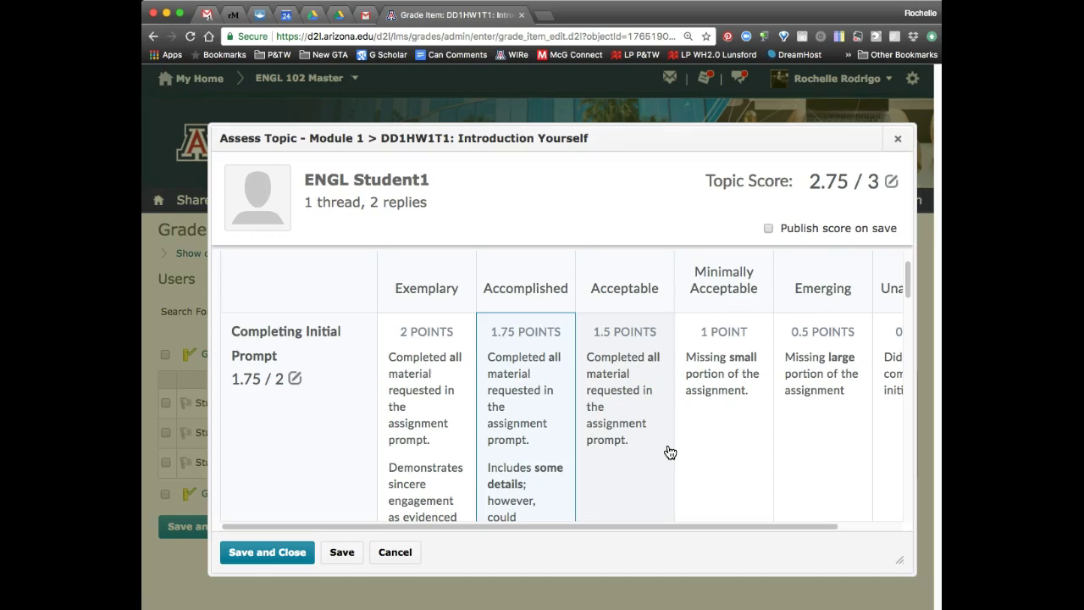
left_click(899, 140)
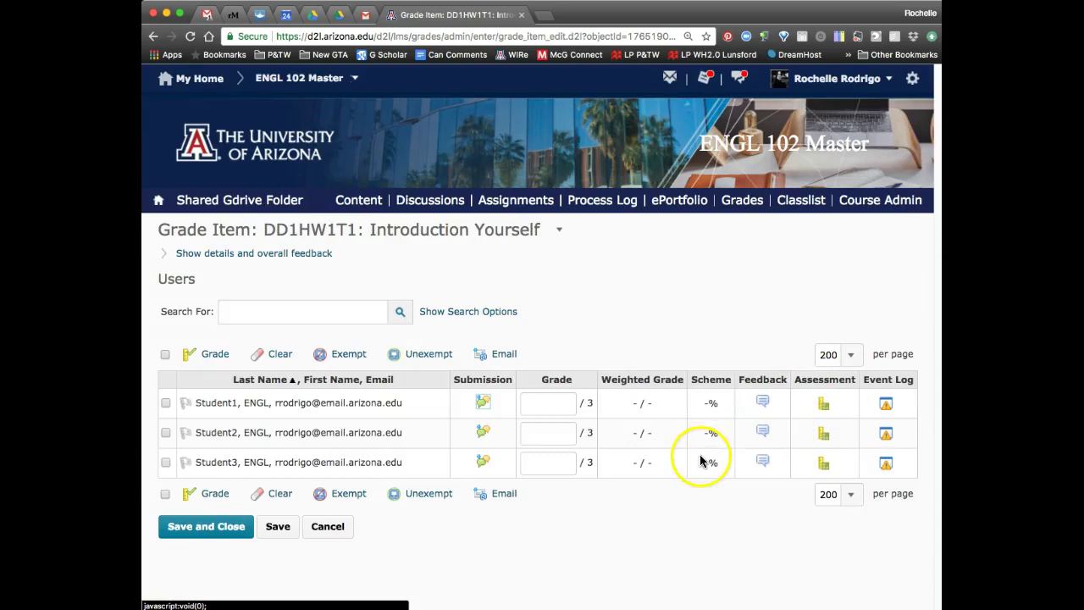
Reopen the first student's submission and rate "Completing Initial Prompt" 1.75 points and "Giving Replies" 0.8 points, both Accomplished.
left_click(483, 407)
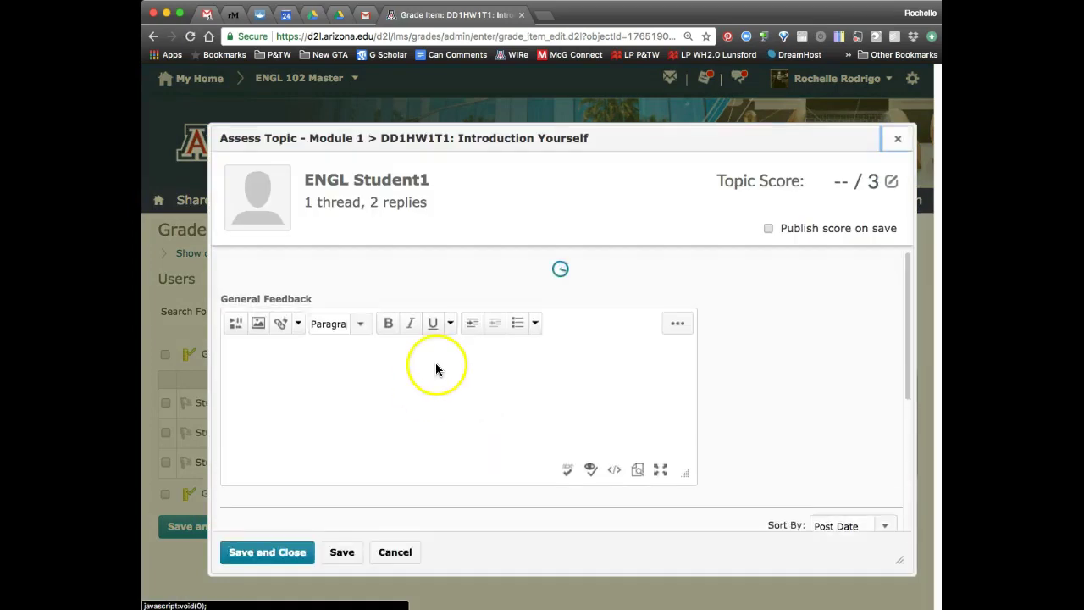
left_click(527, 415)
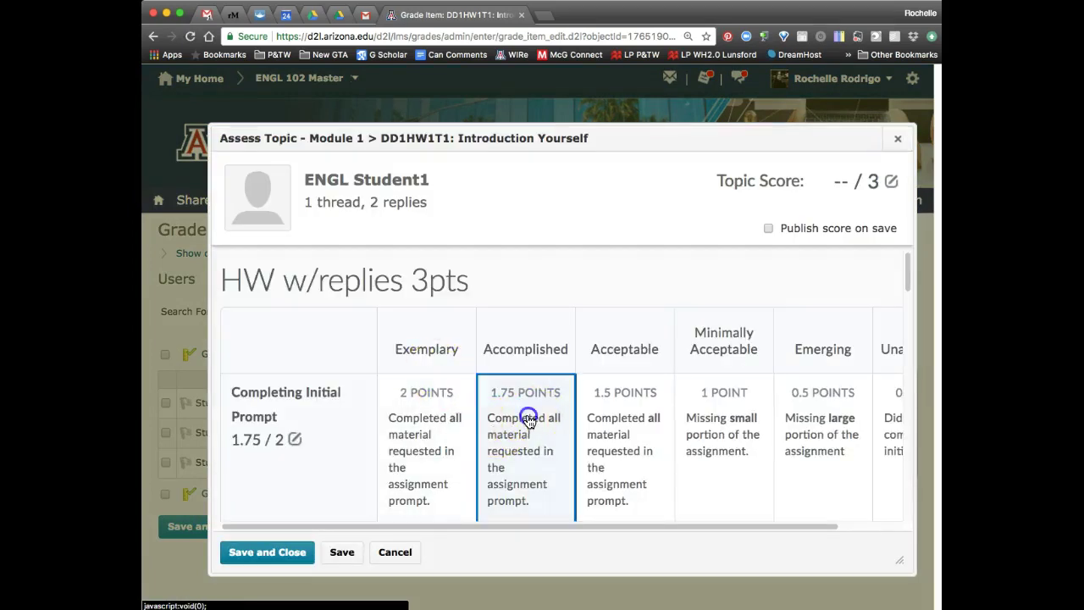
scroll(530, 422, "down", 5)
scroll(529, 422, "down", 4)
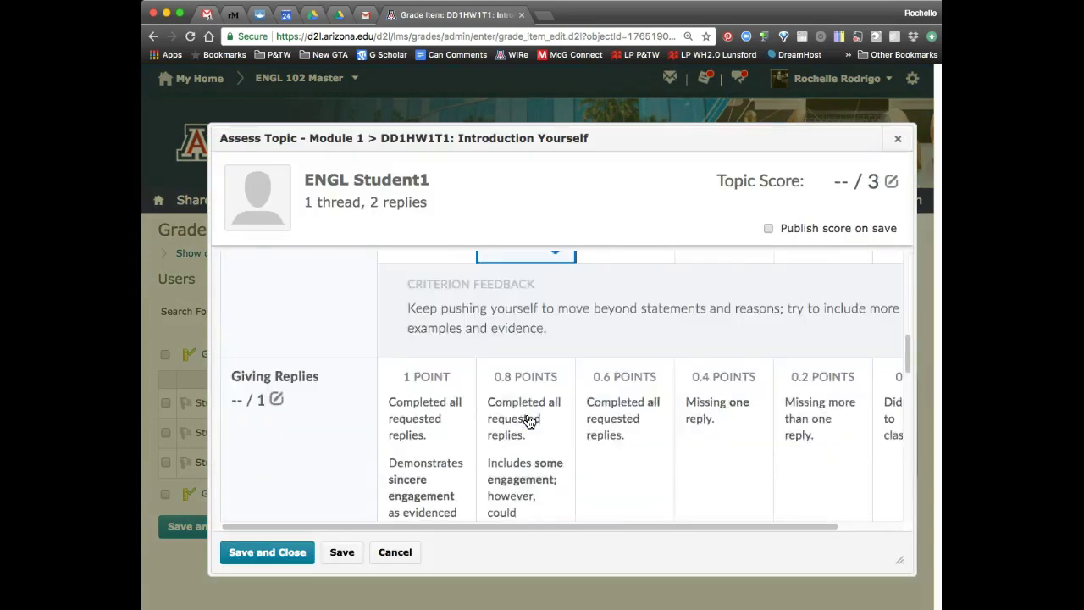
left_click(527, 416)
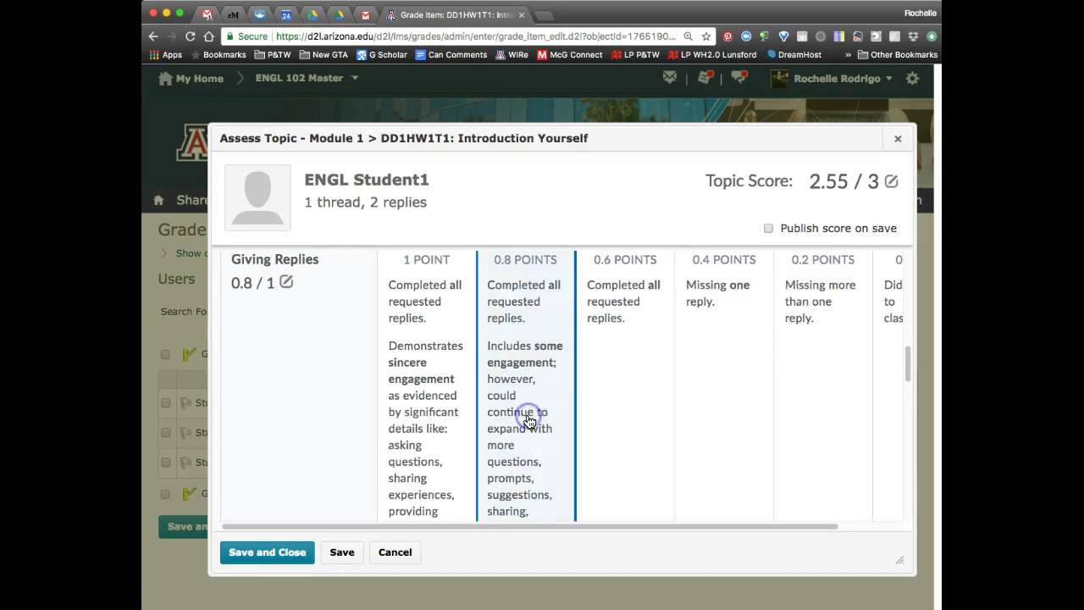
scroll(528, 418, "up", 9)
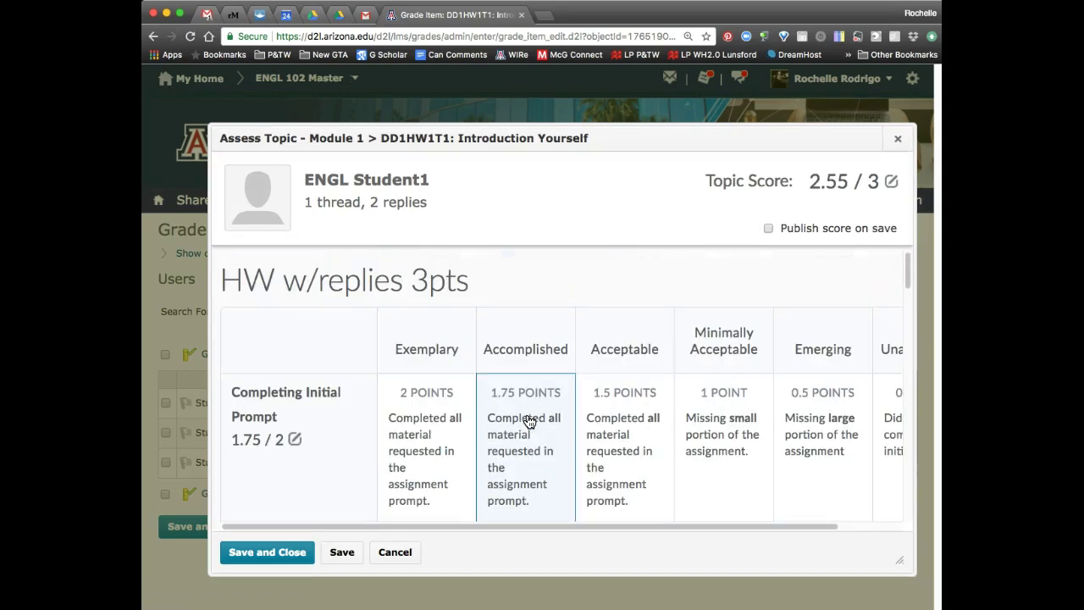
Set the score to publish on save, and check the rubric's overall score and the general feedback area.
left_click(768, 227)
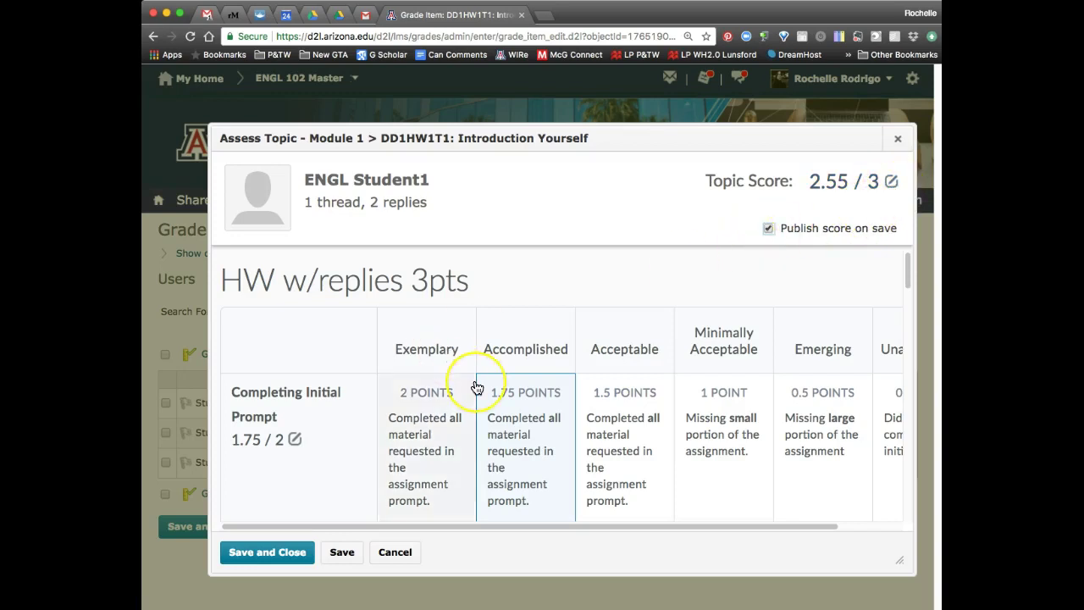
scroll(477, 387, "down", 10)
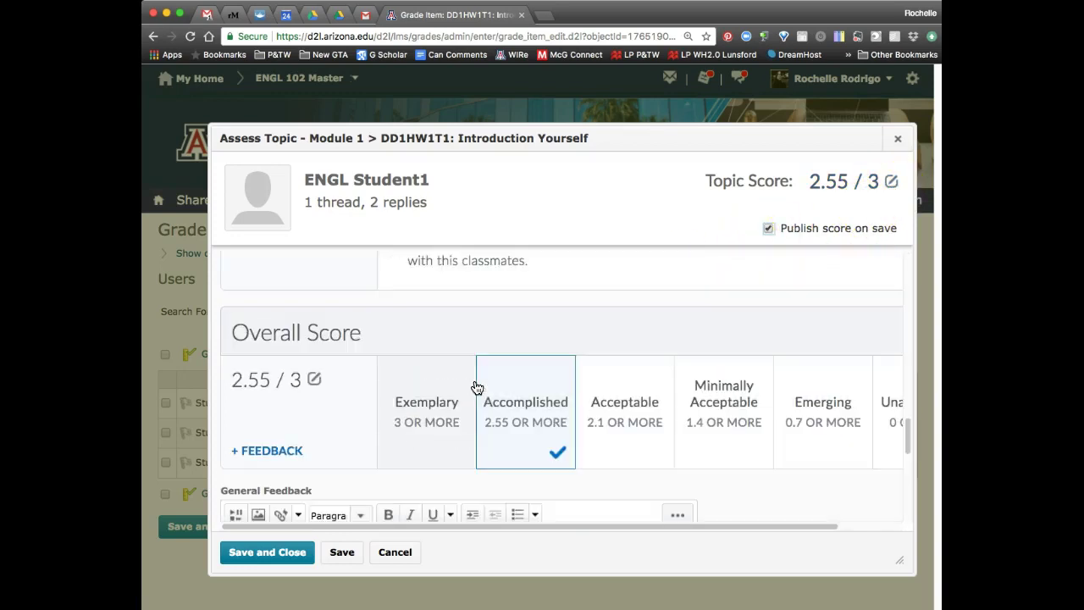
left_click(545, 430)
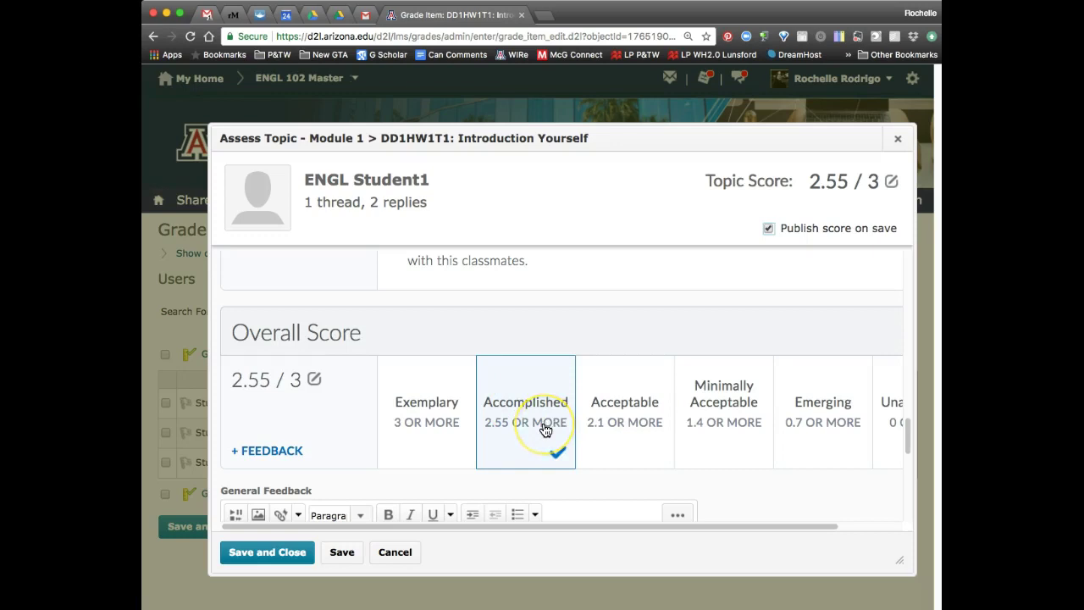
scroll(545, 430, "down", 3)
scroll(545, 430, "up", 2)
scroll(546, 430, "down", 3)
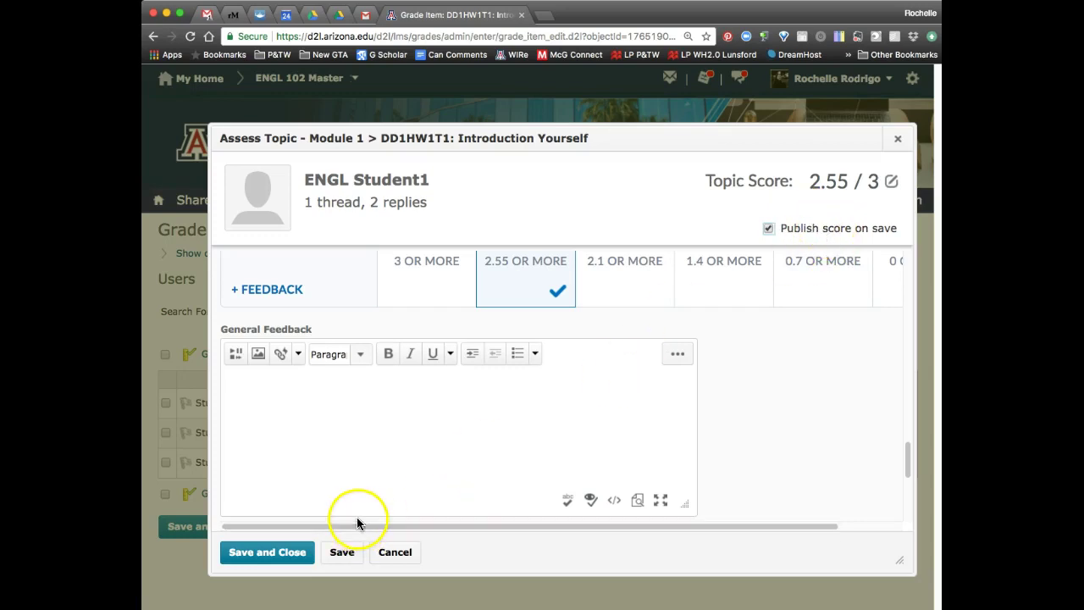
Save and close the assessment, overwriting the student's existing feedback in the grades area.
left_click(266, 559)
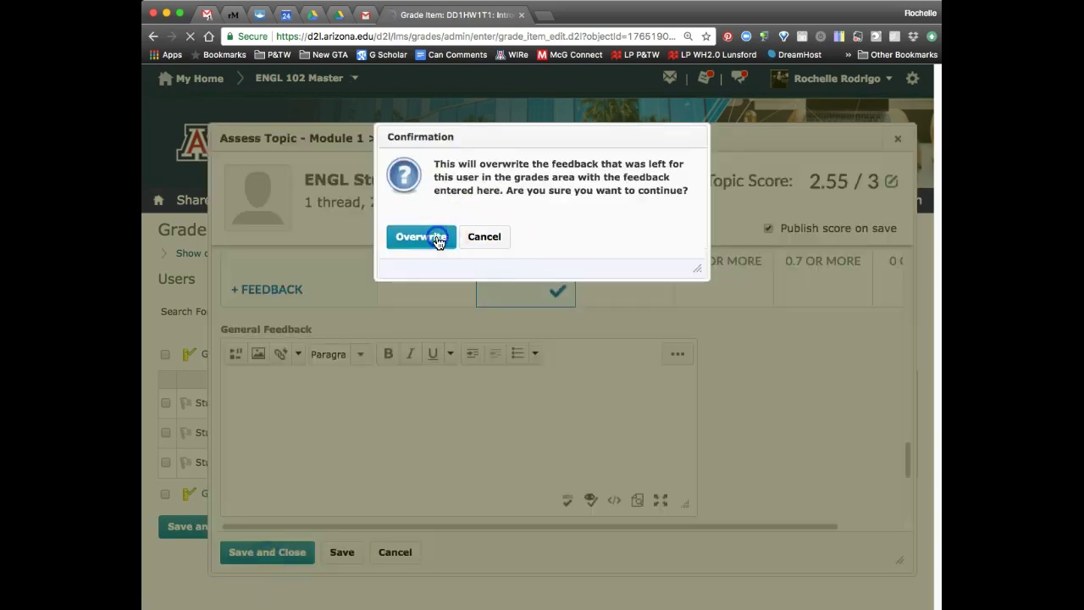
left_click(432, 237)
left_click(768, 224)
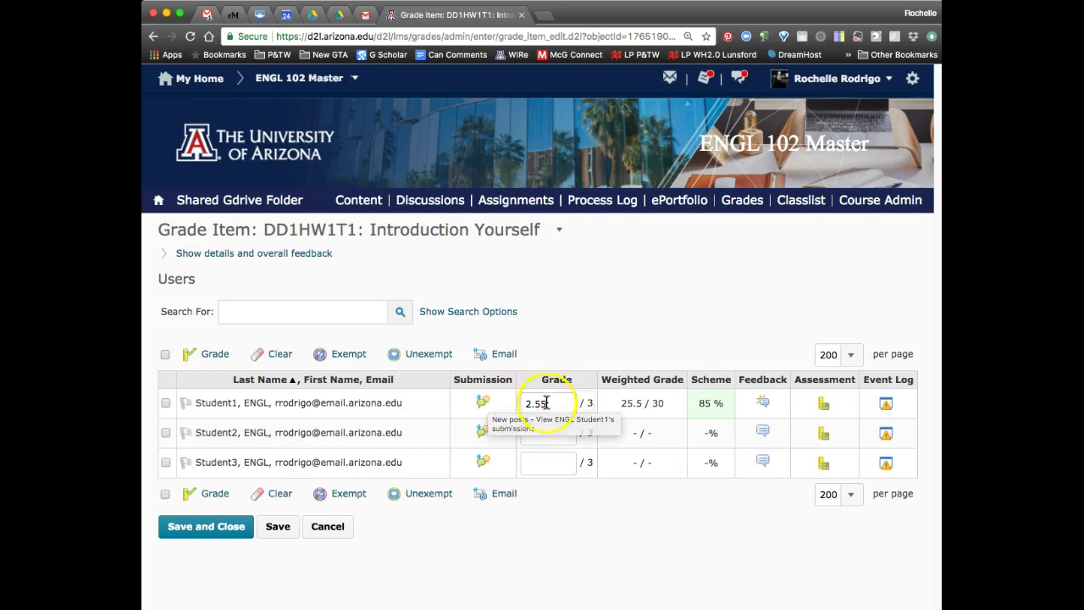
Reopen the first student's graded submission, look through the rubric and general feedback area, and leave it without saving.
left_click(483, 407)
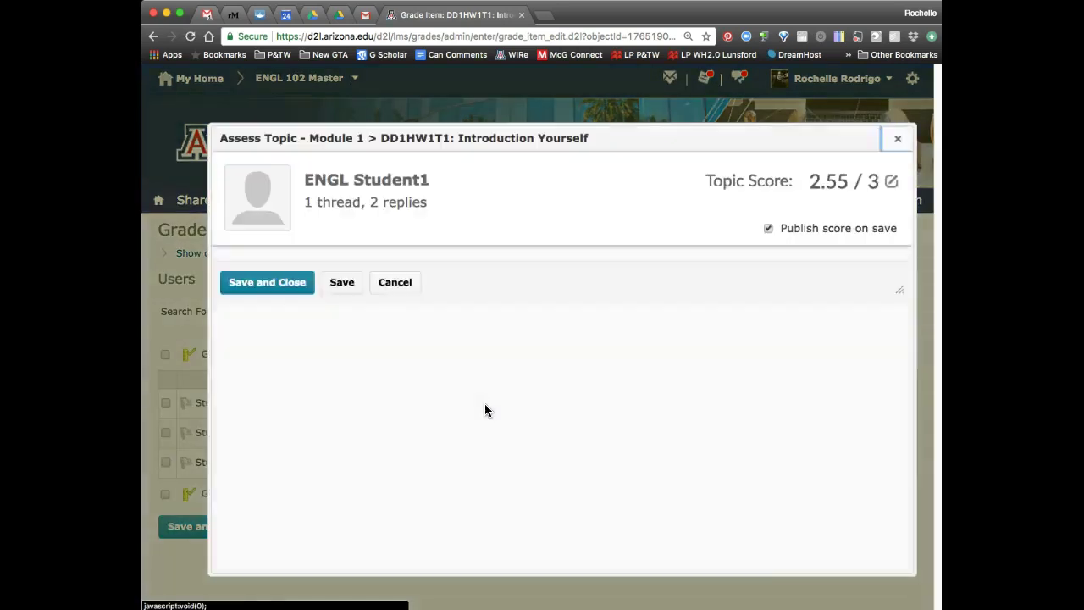
scroll(485, 410, "down", 5)
scroll(486, 408, "down", 10)
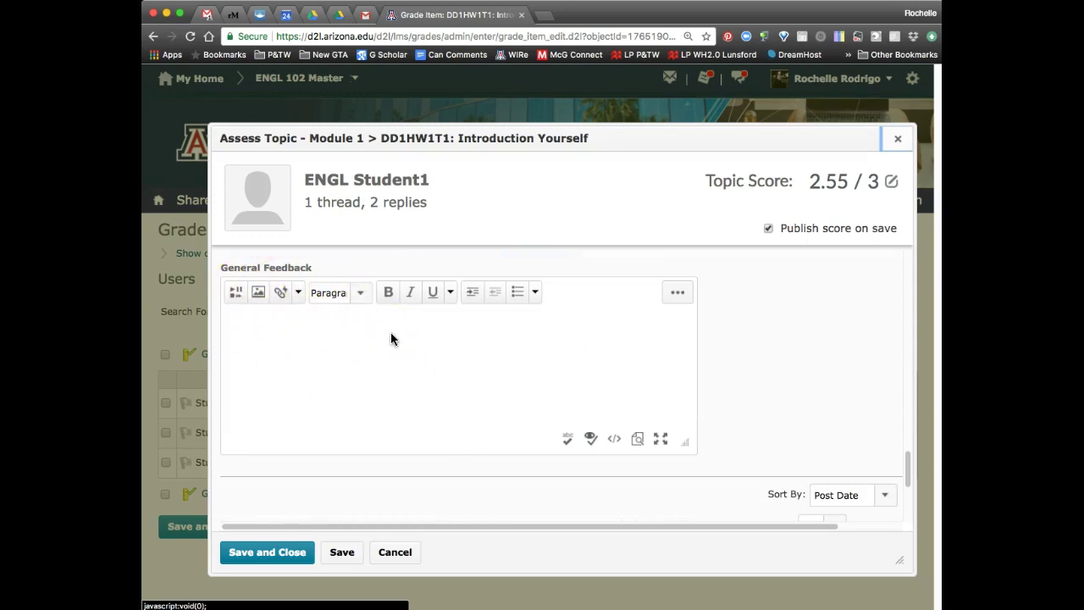
left_click(395, 553)
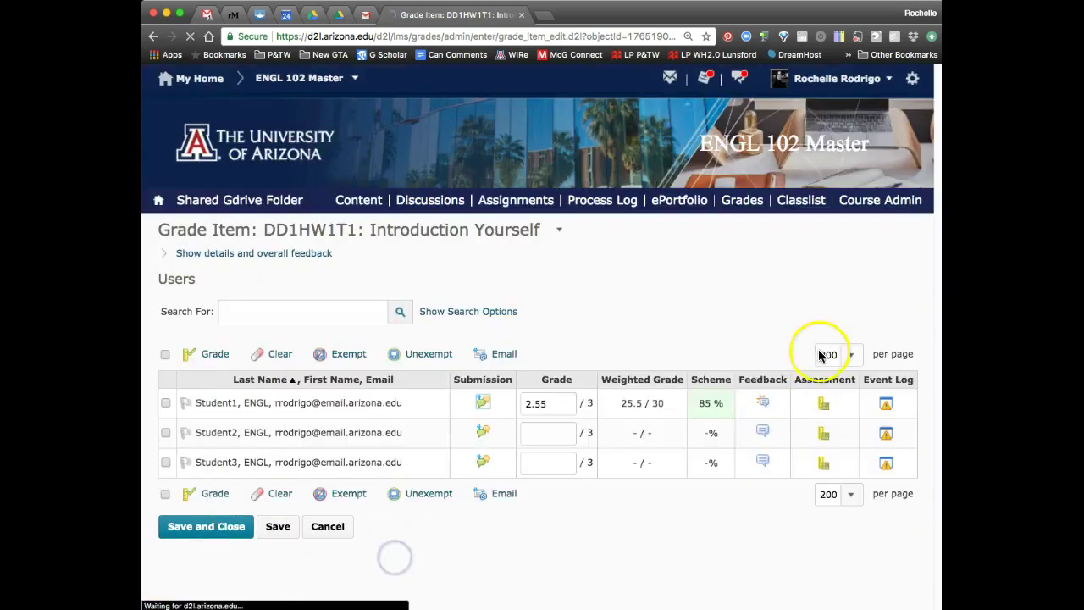
Open the second student's rubric assessment directly from the grade list and look through its criteria and overall score section.
left_click(823, 436)
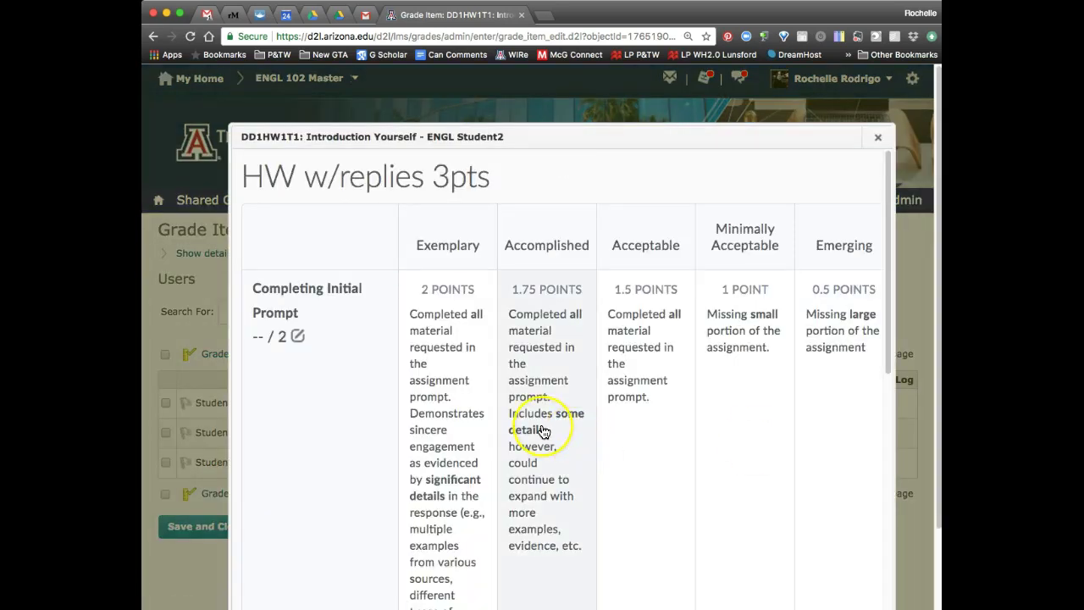
scroll(544, 432, "down", 10)
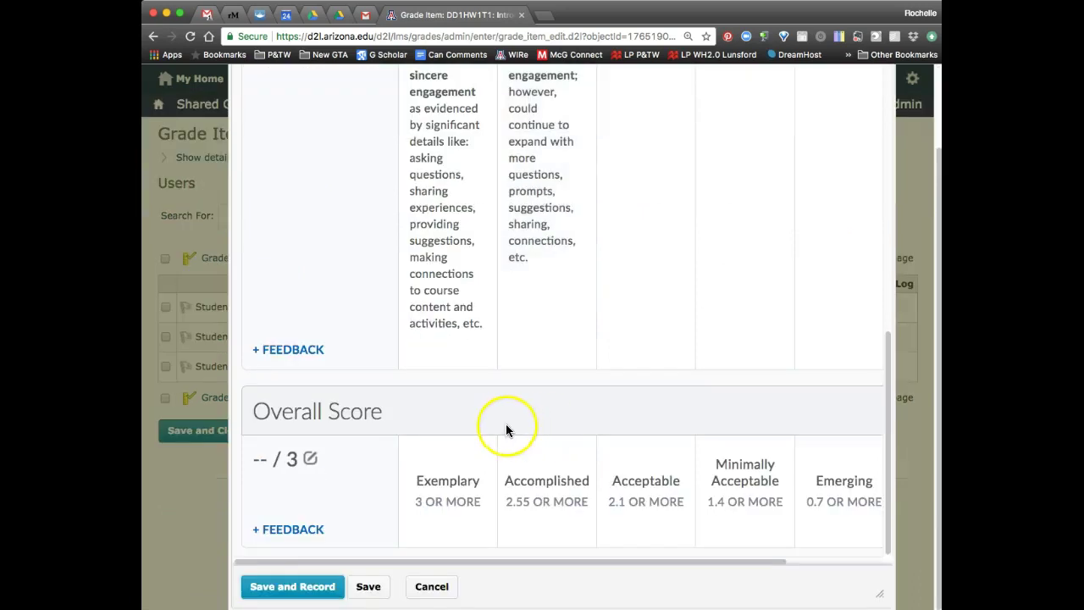
scroll(506, 429, "up", 10)
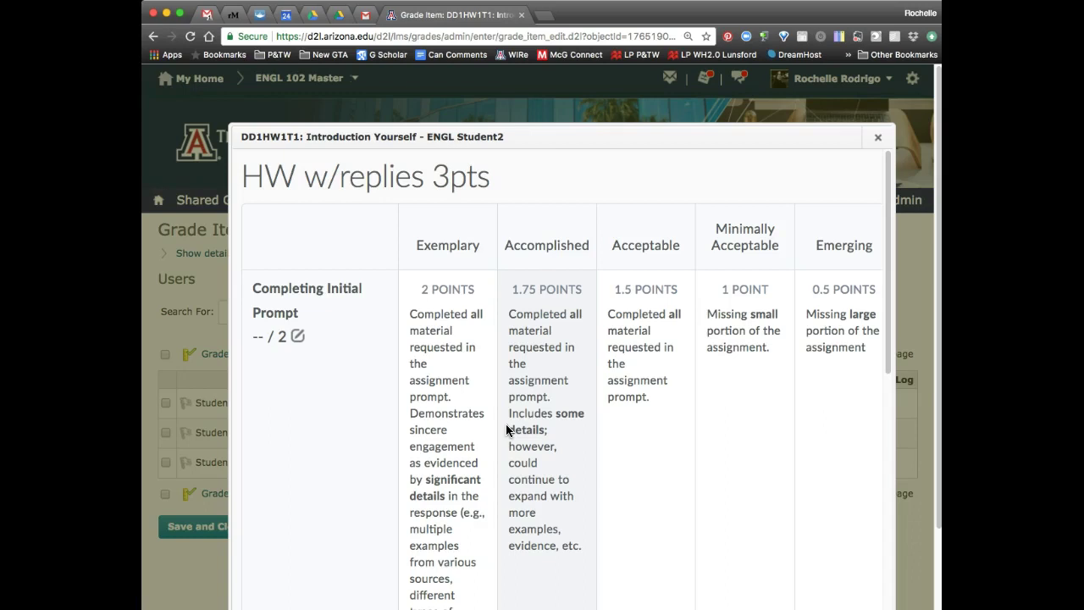
scroll(506, 430, "down", 10)
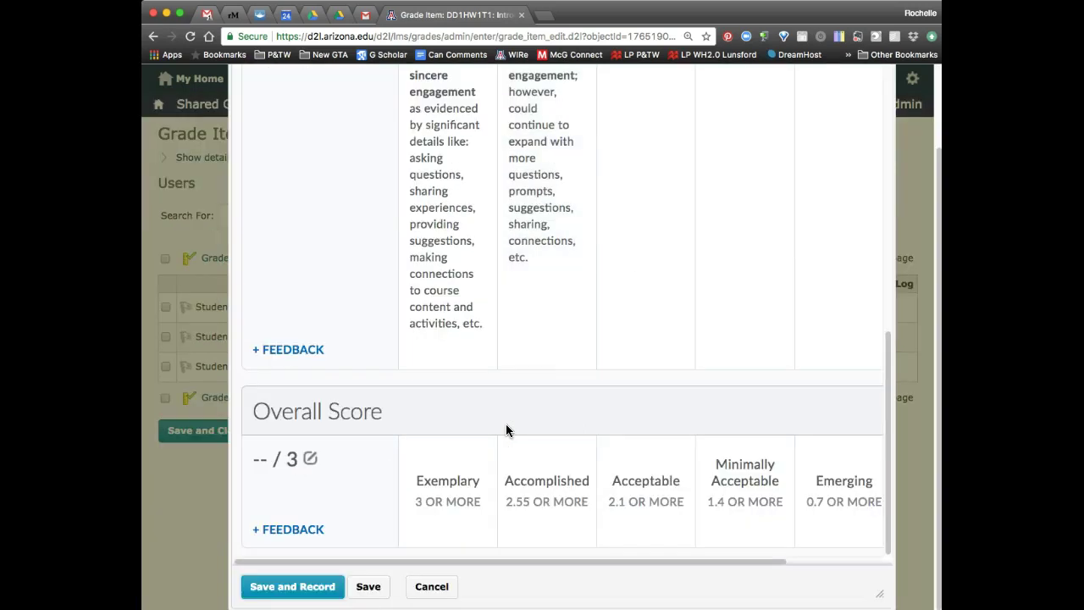
Rate the second student Accomplished (1.75 points) for Completing Initial Prompt and Exemplary (1 point) for Giving Replies.
scroll(505, 430, "up", 10)
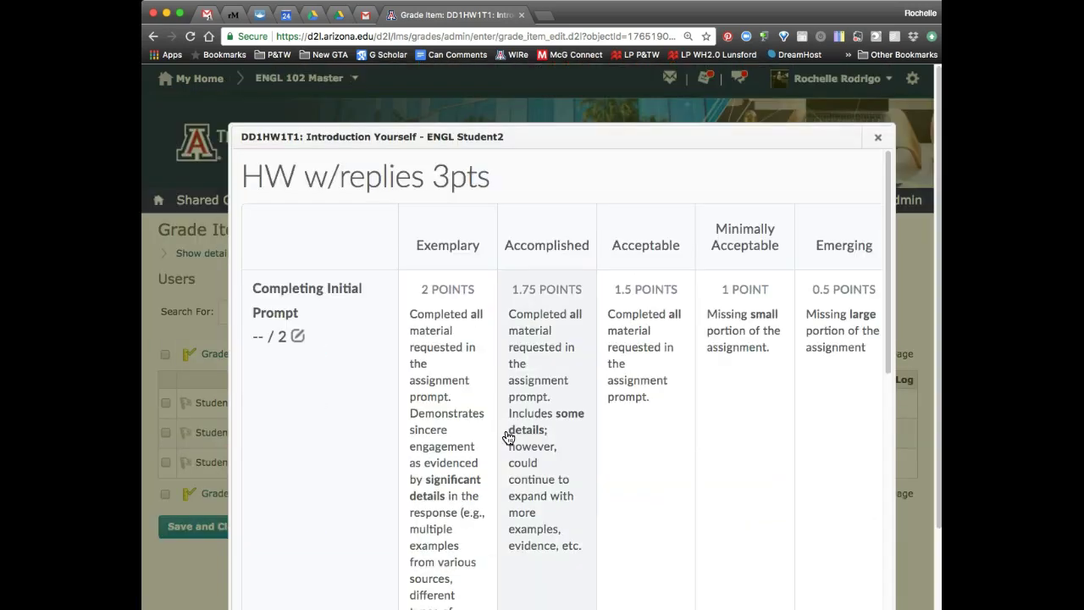
left_click(518, 370)
left_click(450, 363)
scroll(496, 367, "up", 3)
Replace the Completing Initial Prompt criterion feedback with "good job; push yourself further next time for full credit".
left_click(559, 371)
left_click_drag(576, 374, 432, 349)
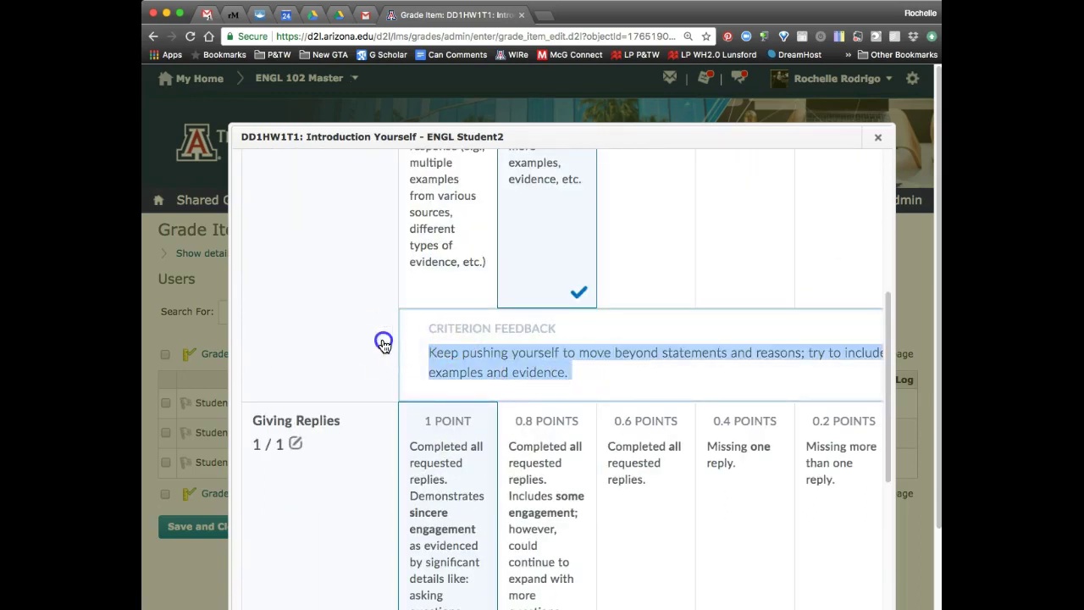
type("good job; push yourself further next time for full credit")
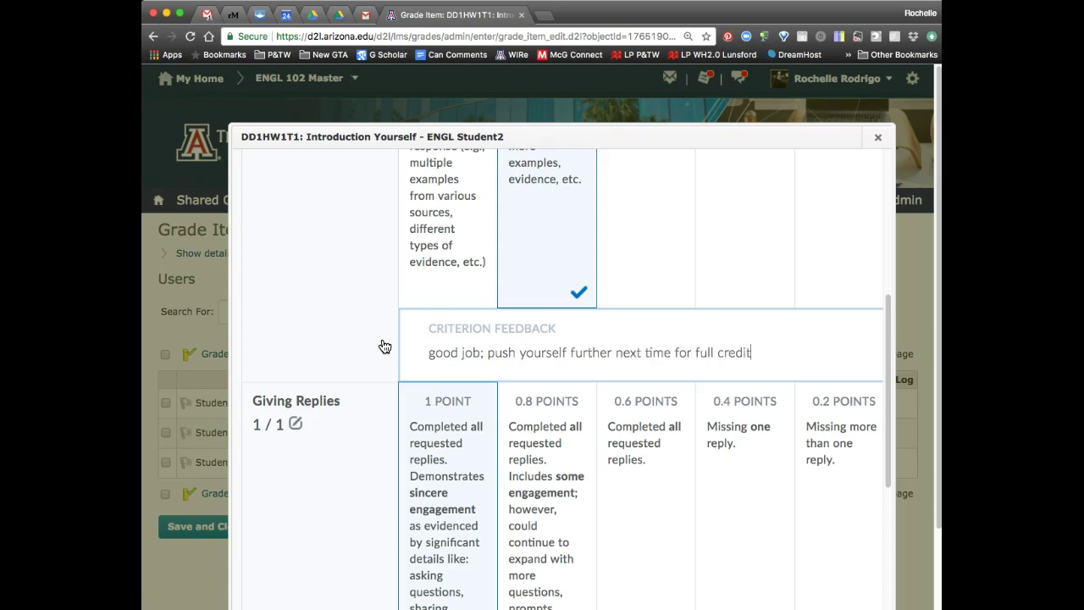
Save and record the second student's rubric assessment, and save and close the grade item, confirming the changes.
scroll(377, 373, "down", 6)
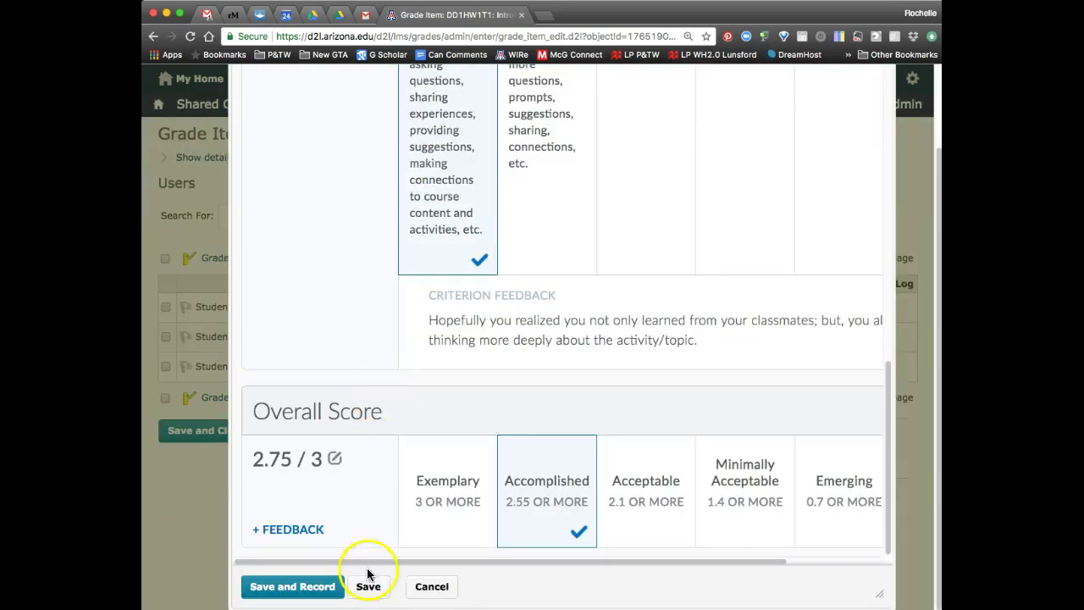
left_click(271, 586)
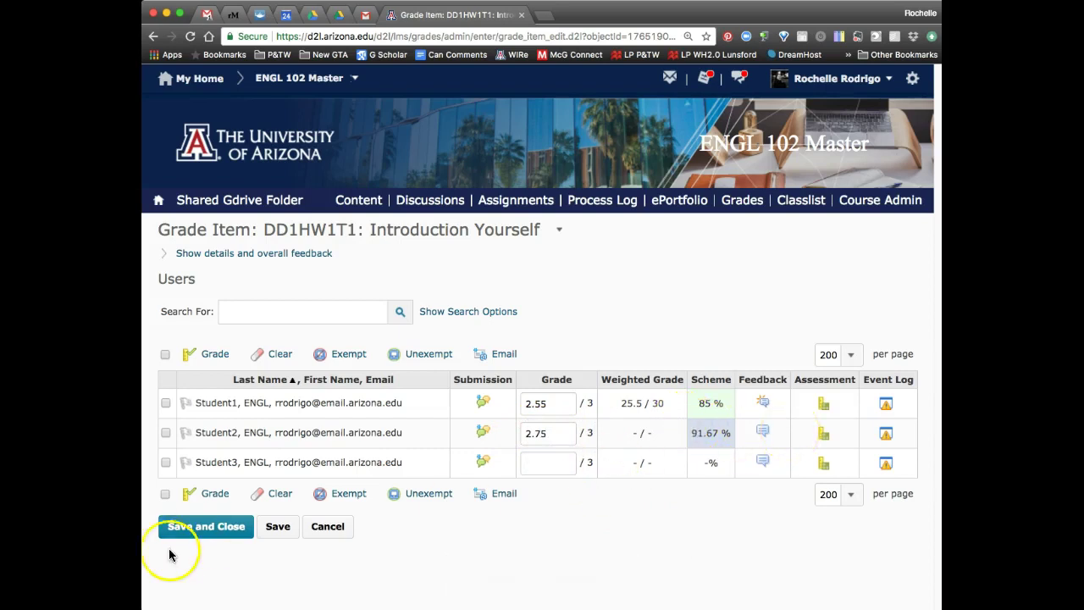
left_click(208, 537)
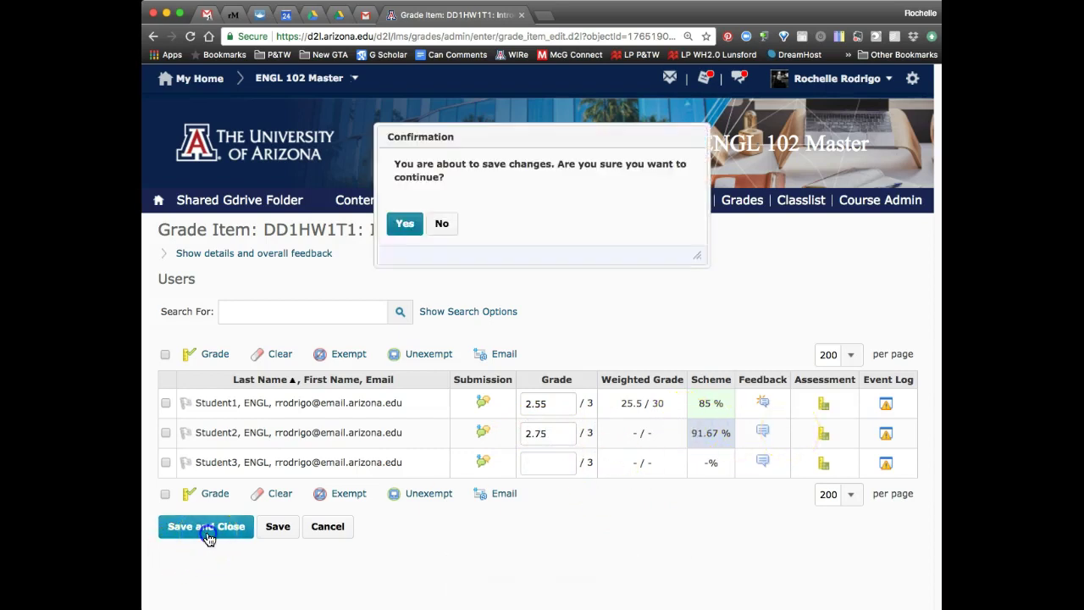
left_click(407, 233)
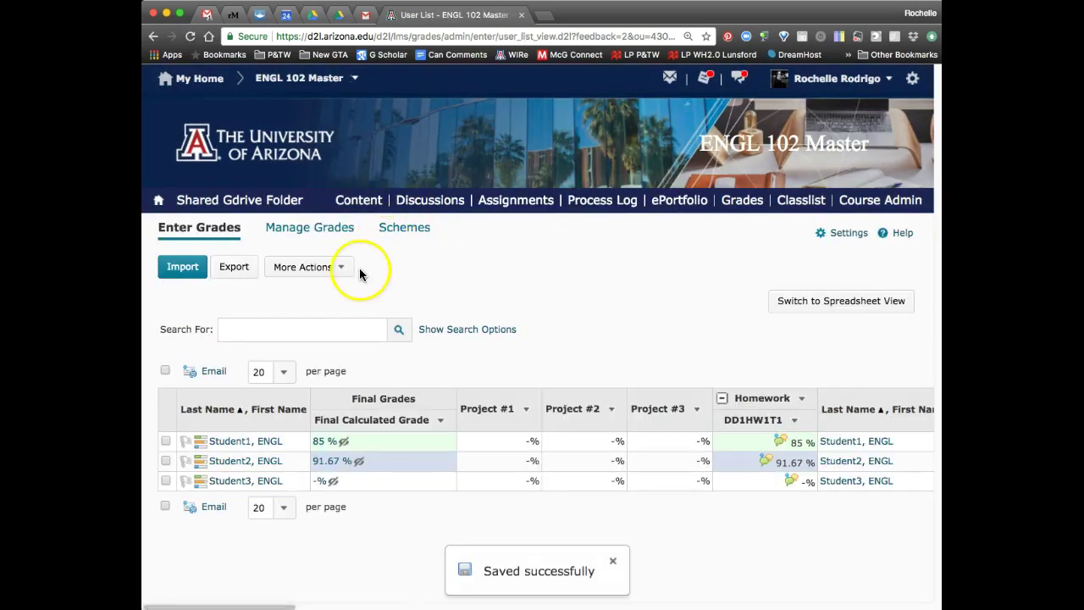
Open the first student's individual grades page and expand the comments and objective-based assessments for DD1HW1T1: Introduction Yourself.
left_click(262, 442)
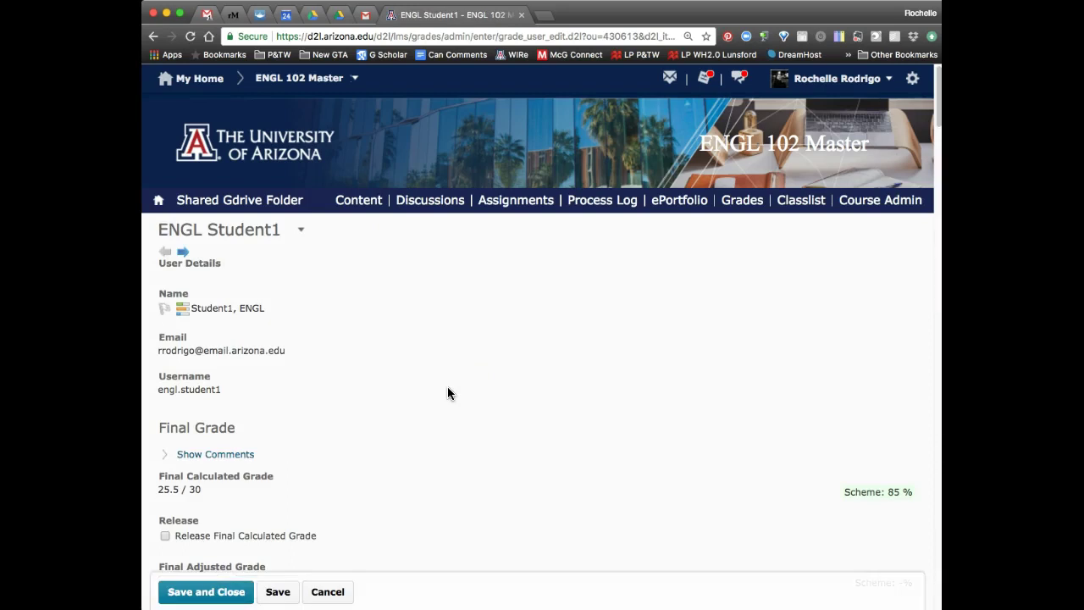
scroll(466, 377, "down", 5)
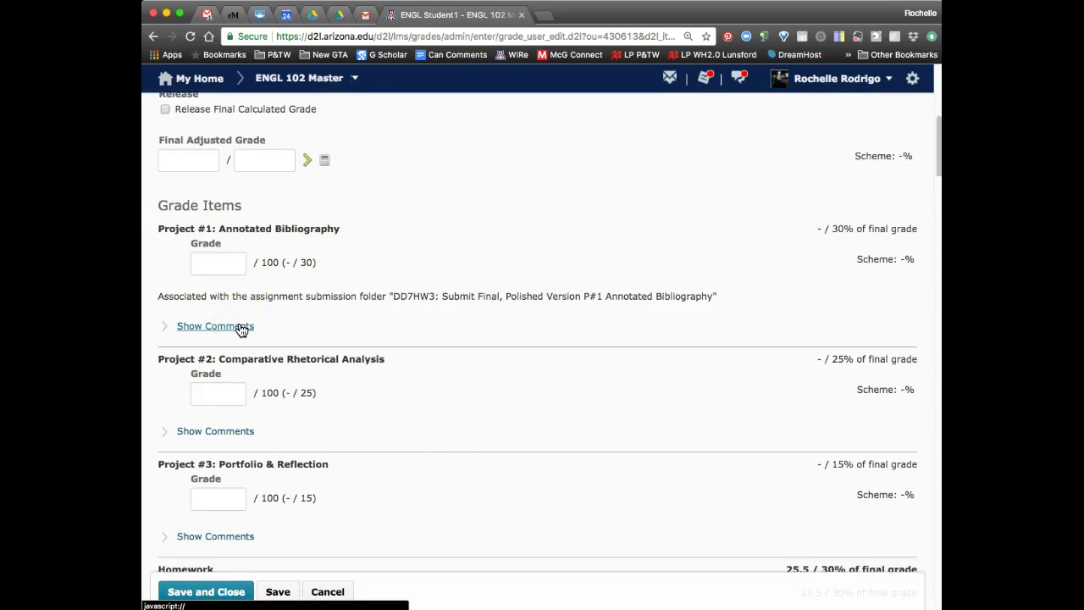
scroll(241, 329, "down", 4)
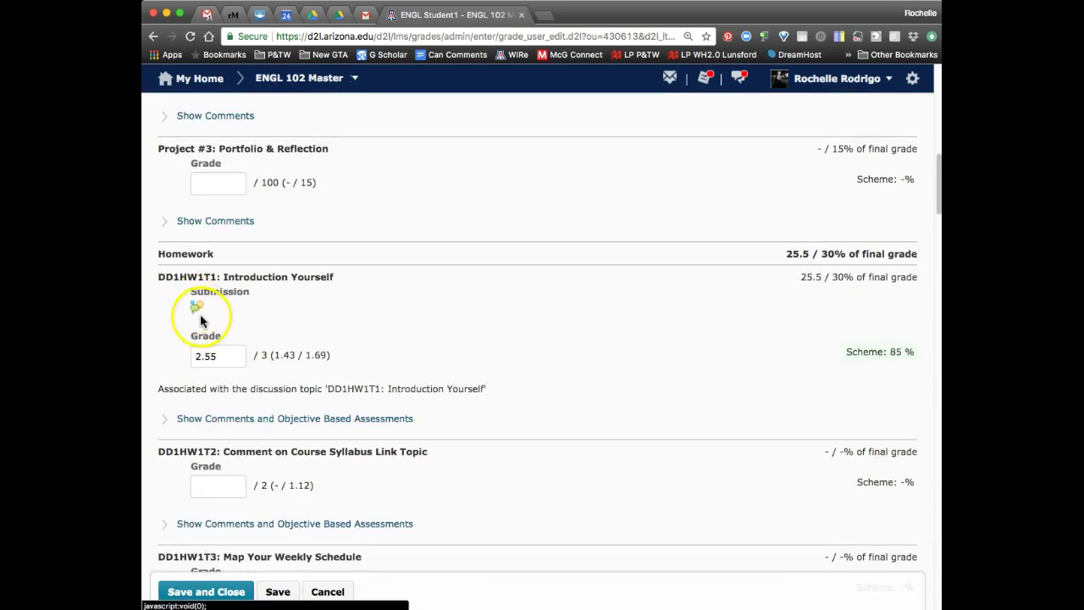
left_click(235, 418)
scroll(307, 415, "down", 2)
scroll(310, 418, "down", 2)
scroll(310, 416, "up", 1)
scroll(310, 415, "down", 1)
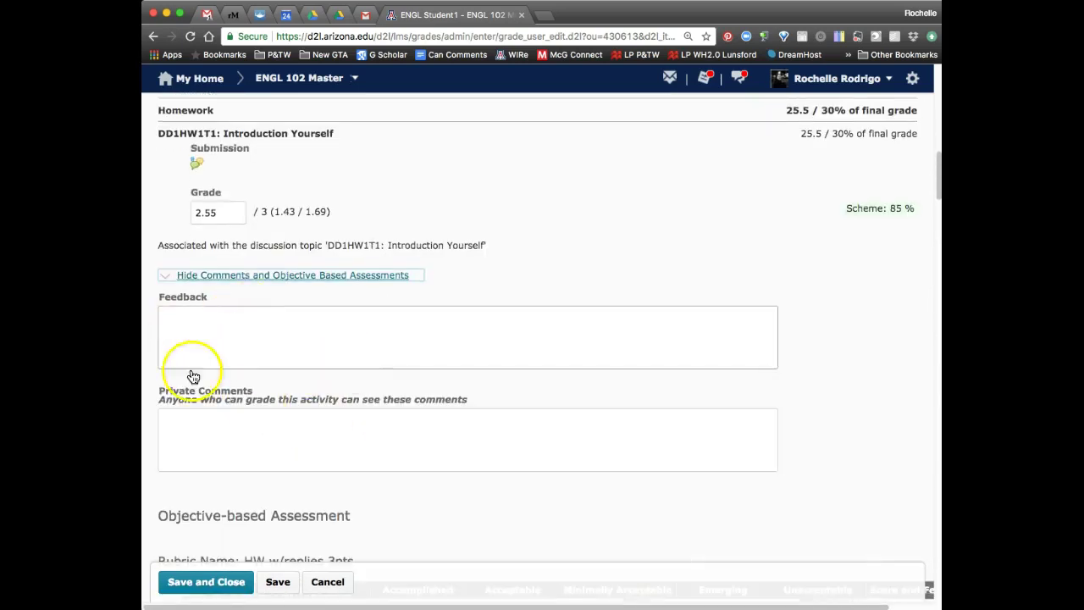
Examine the first student's HW w/replies 3pts rubric, feedback and private comments areas, and leave the page without saving.
scroll(237, 387, "down", 8)
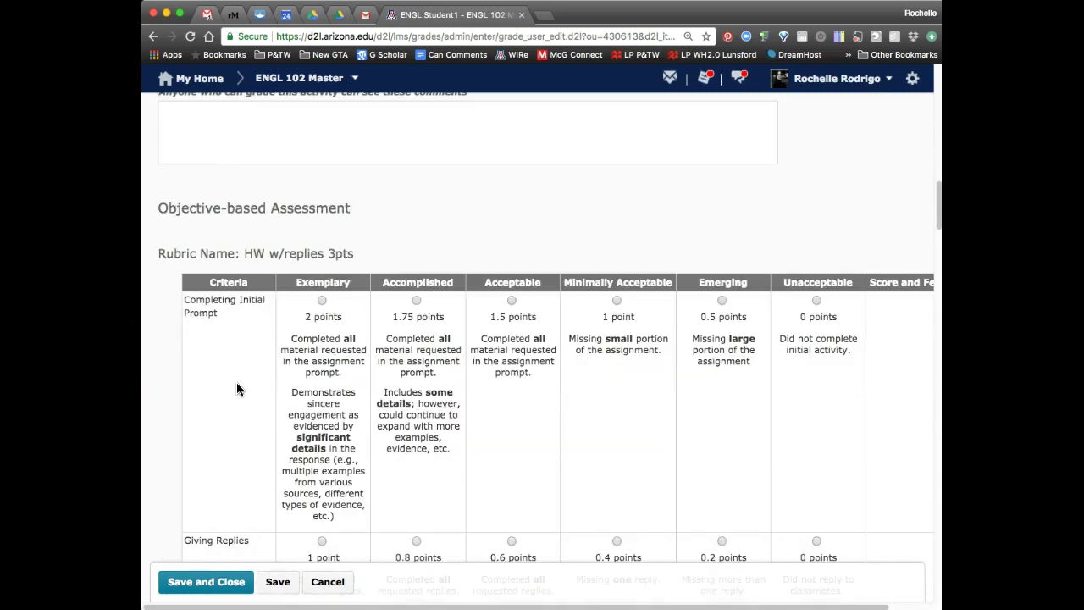
scroll(237, 387, "down", 11)
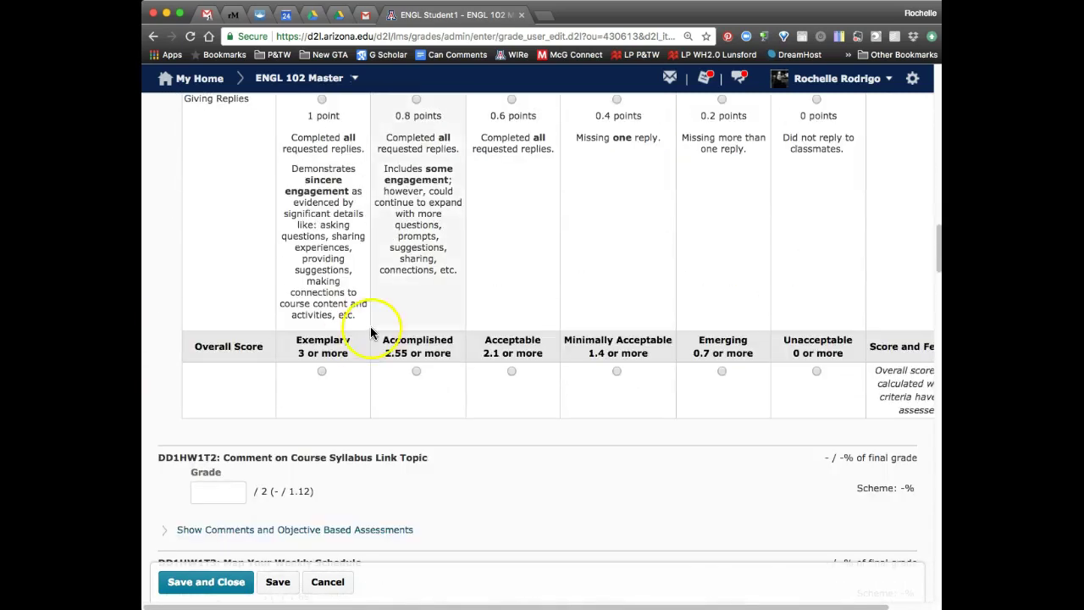
scroll(371, 332, "up", 10)
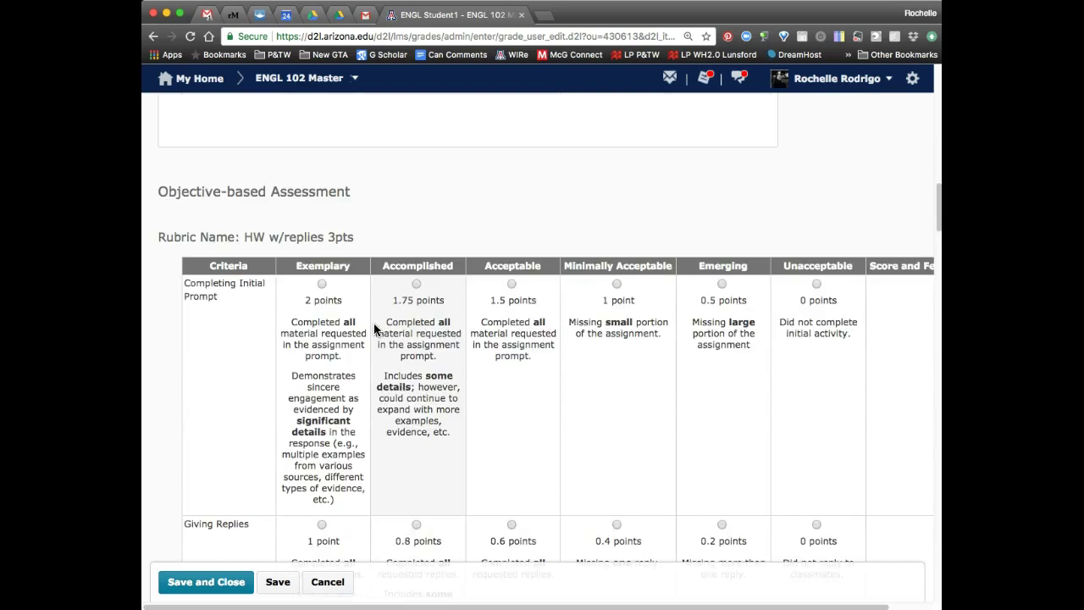
scroll(374, 329, "down", 2)
scroll(374, 323, "down", 7)
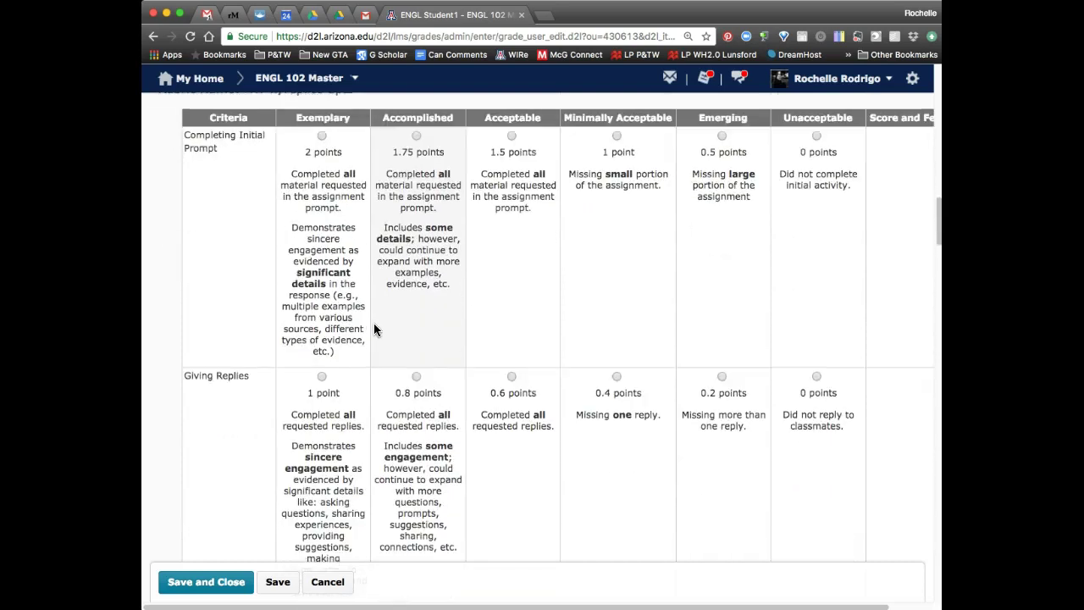
scroll(415, 347, "up", 15)
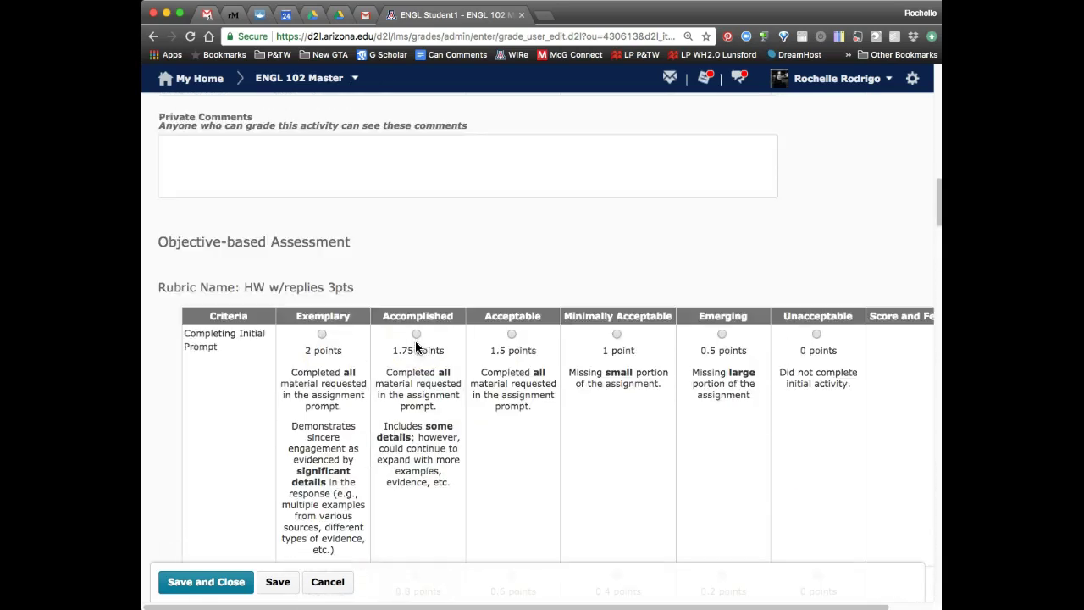
scroll(415, 347, "up", 7)
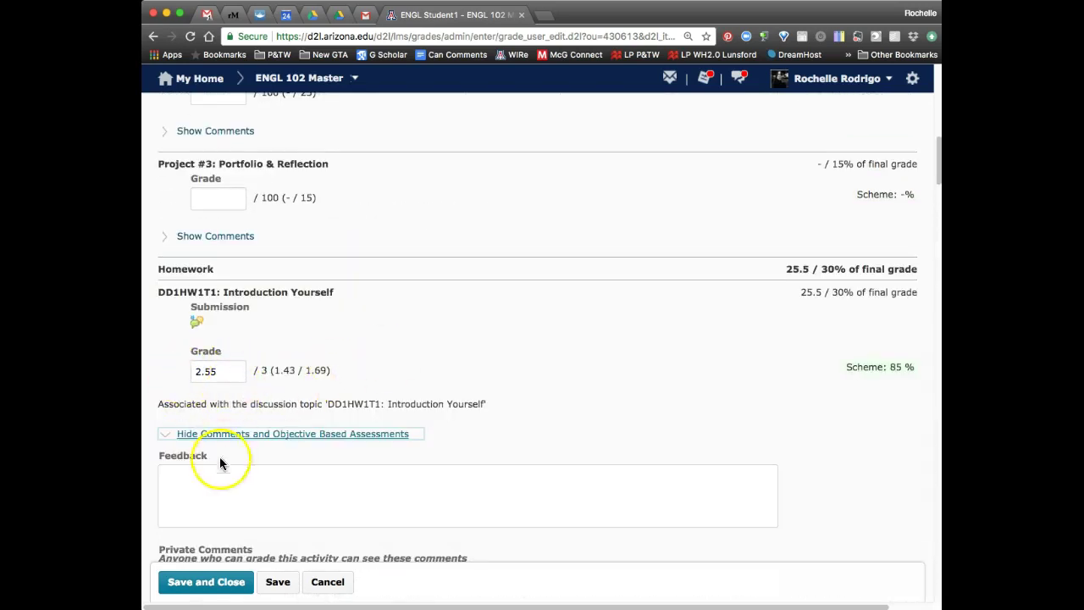
scroll(280, 436, "down", 3)
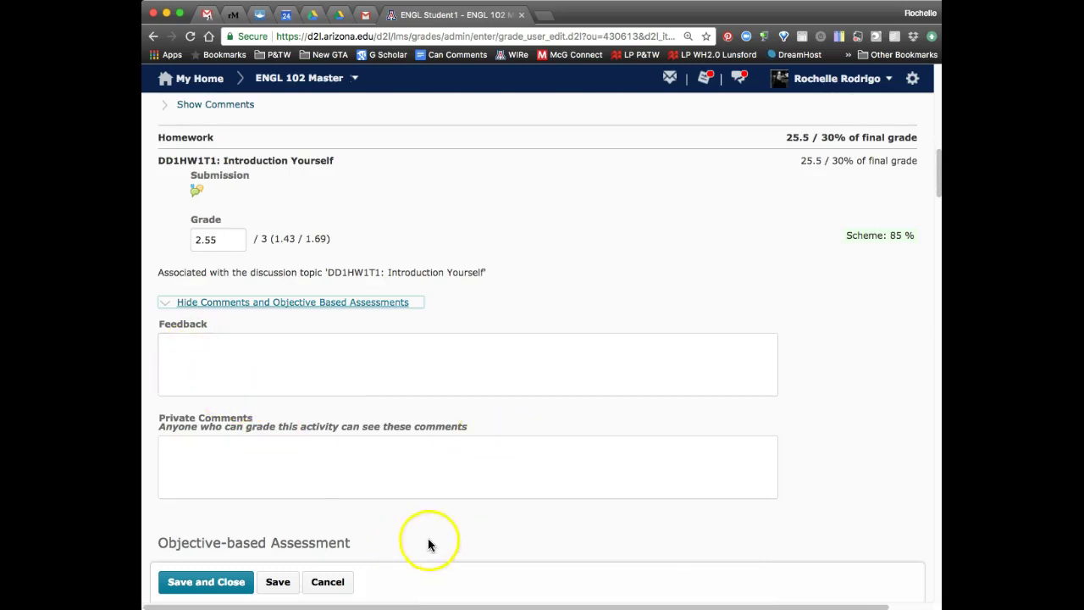
scroll(427, 542, "down", 9)
left_click(329, 584)
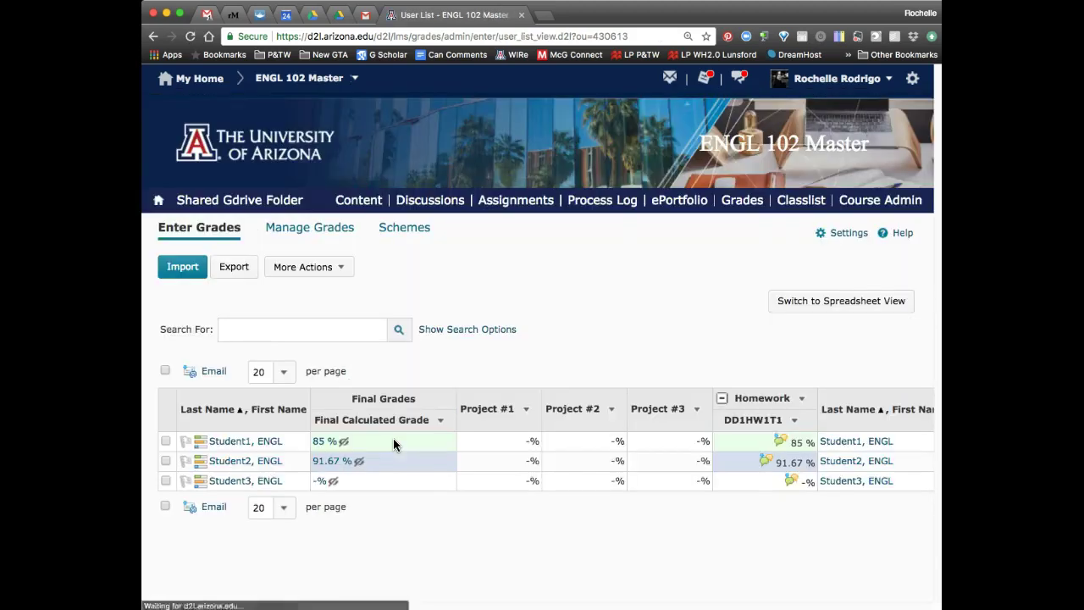
Open the second student's individual grades page and look through the DD1HW1T1 grade, feedback area and rubric selections.
left_click(250, 468)
left_click(250, 471)
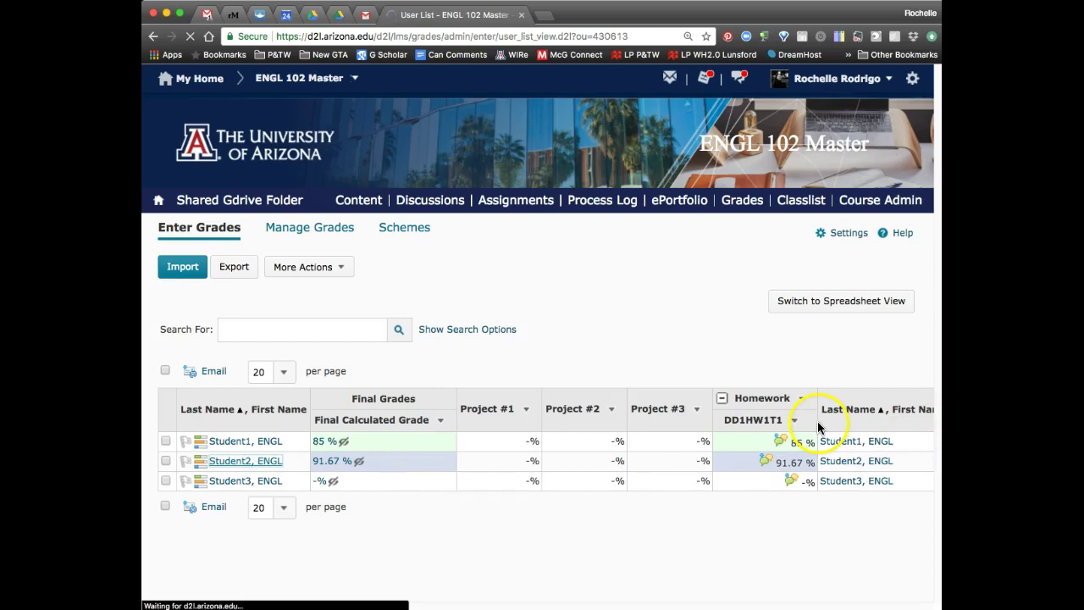
scroll(474, 404, "down", 5)
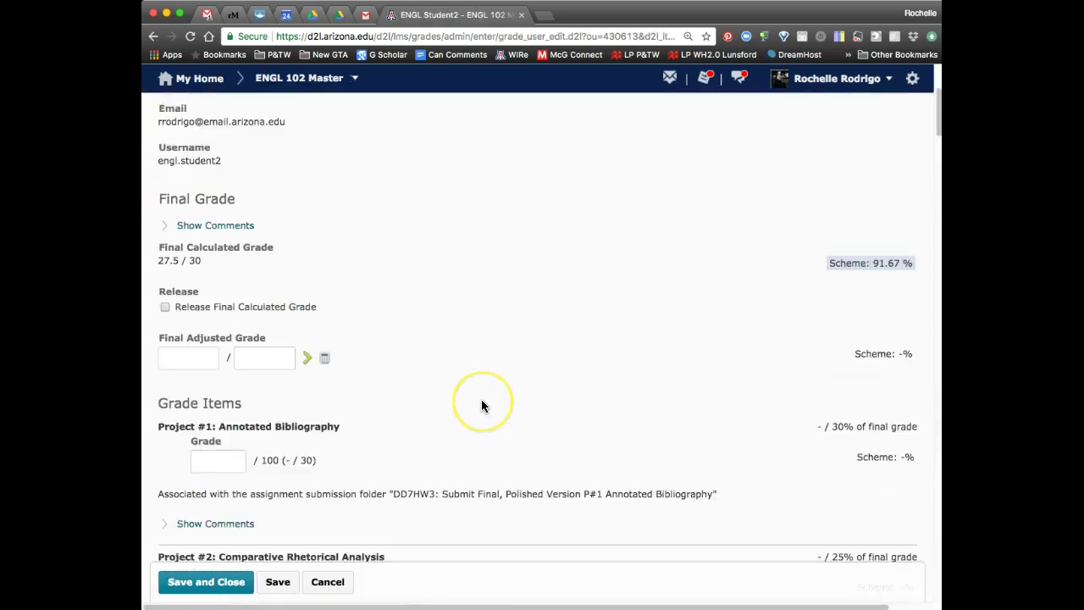
scroll(481, 404, "down", 10)
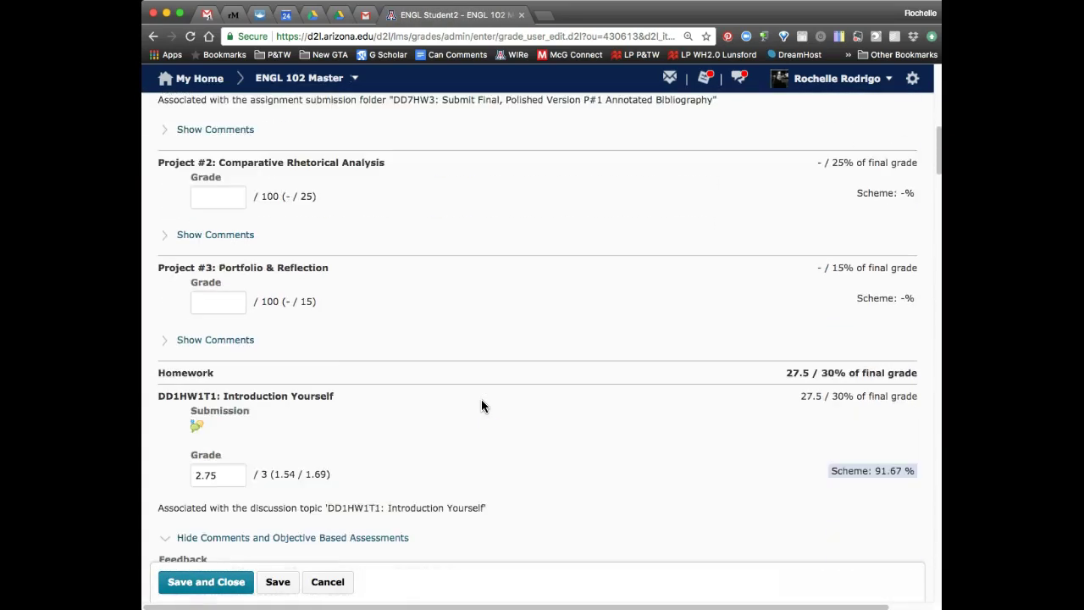
scroll(481, 405, "down", 2)
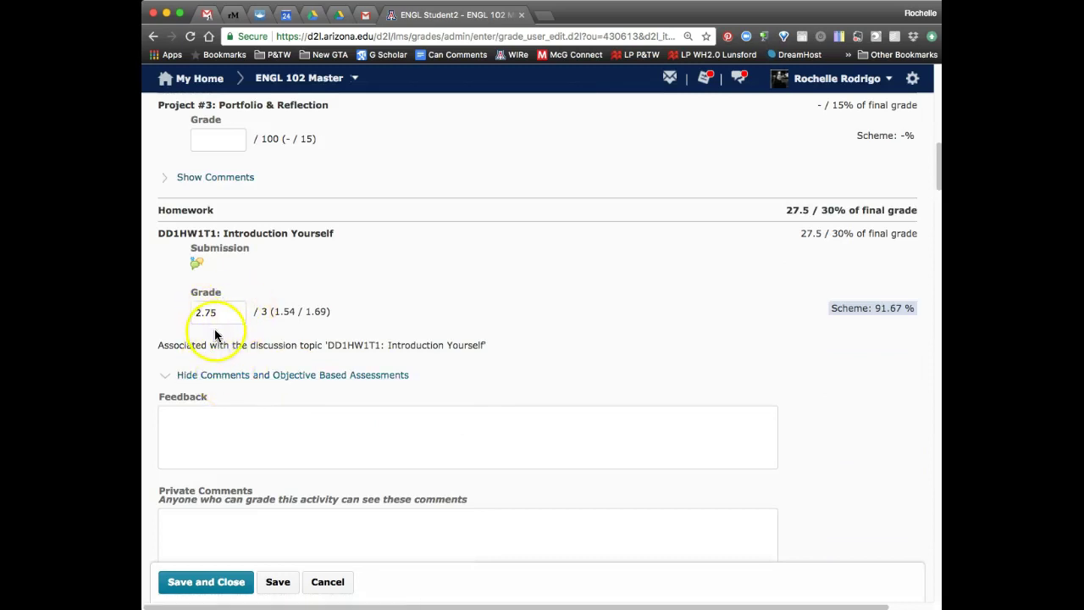
scroll(245, 382, "down", 2)
scroll(245, 382, "down", 12)
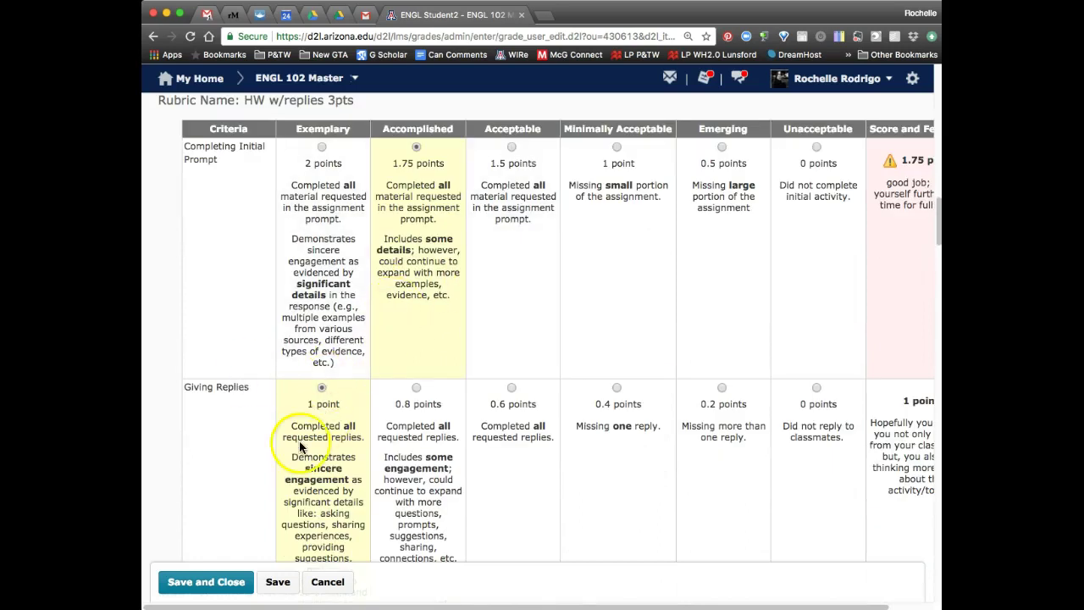
scroll(303, 458, "down", 4)
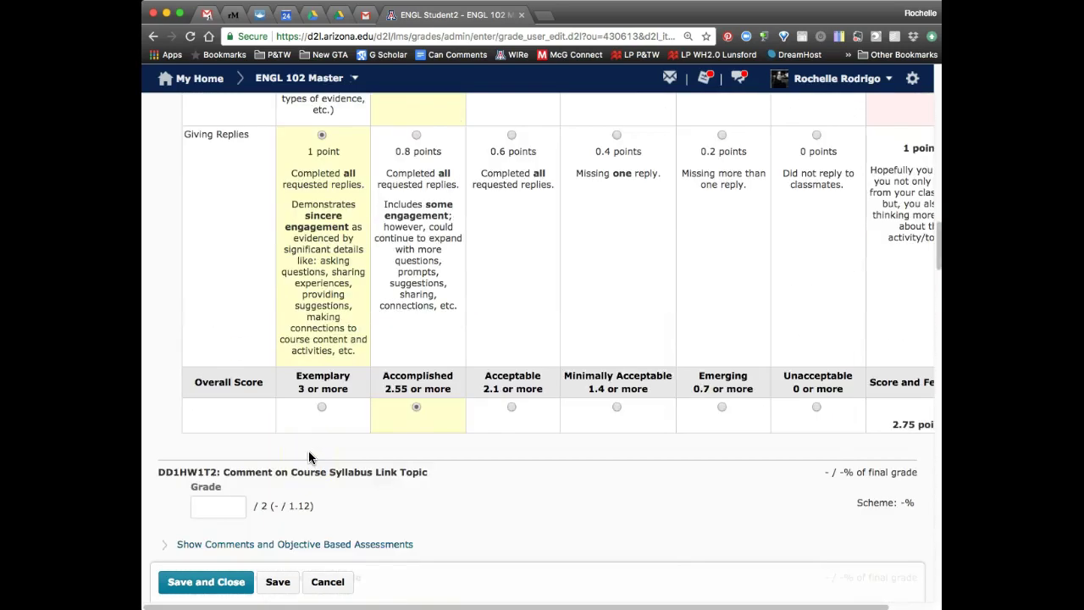
Check the second student's rubric score and feedback column and the general feedback area, and leave the page without saving.
scroll(309, 453, "up", 5)
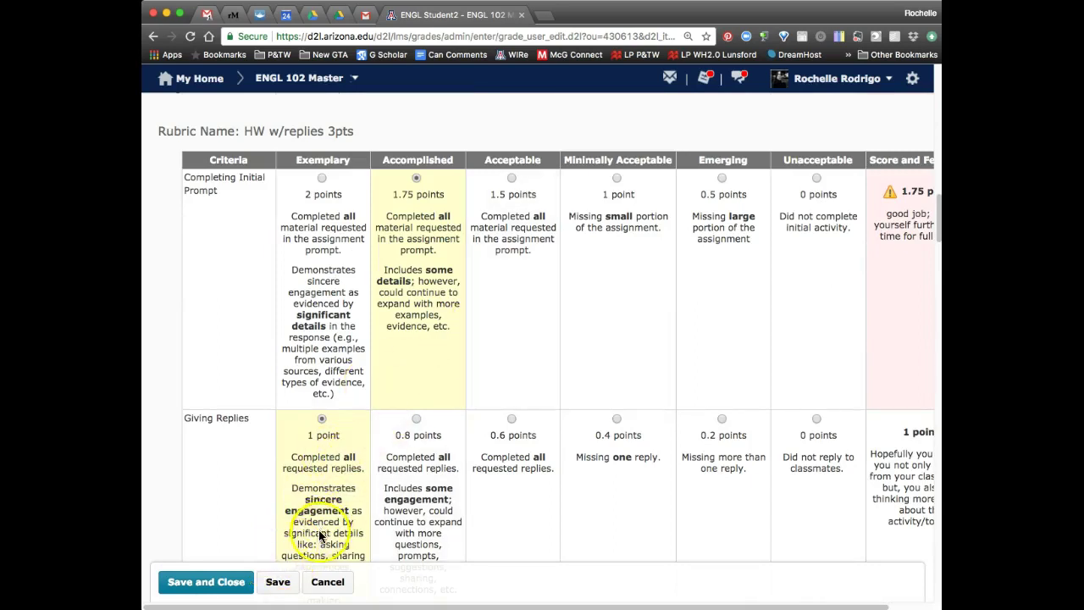
scroll(336, 528, "down", 1)
scroll(337, 529, "down", 2)
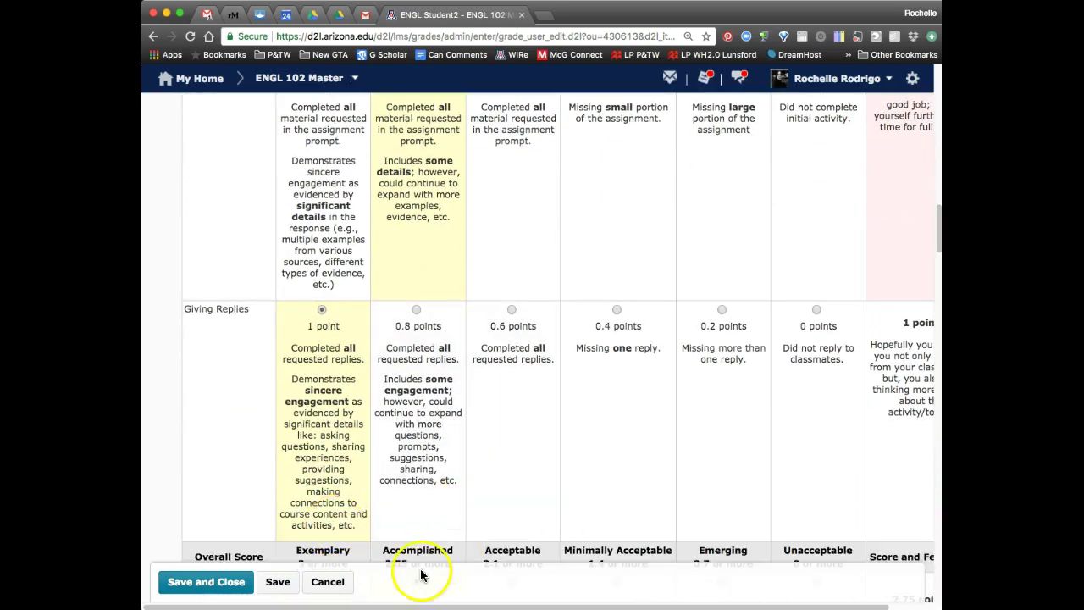
scroll(525, 601, "right", 2)
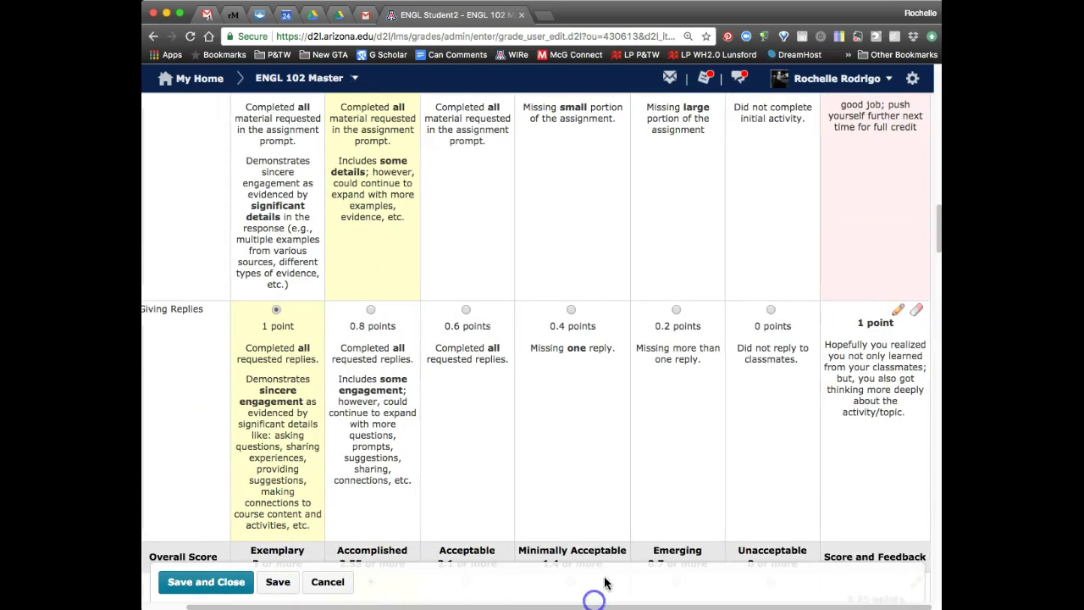
scroll(610, 550, "up", 4)
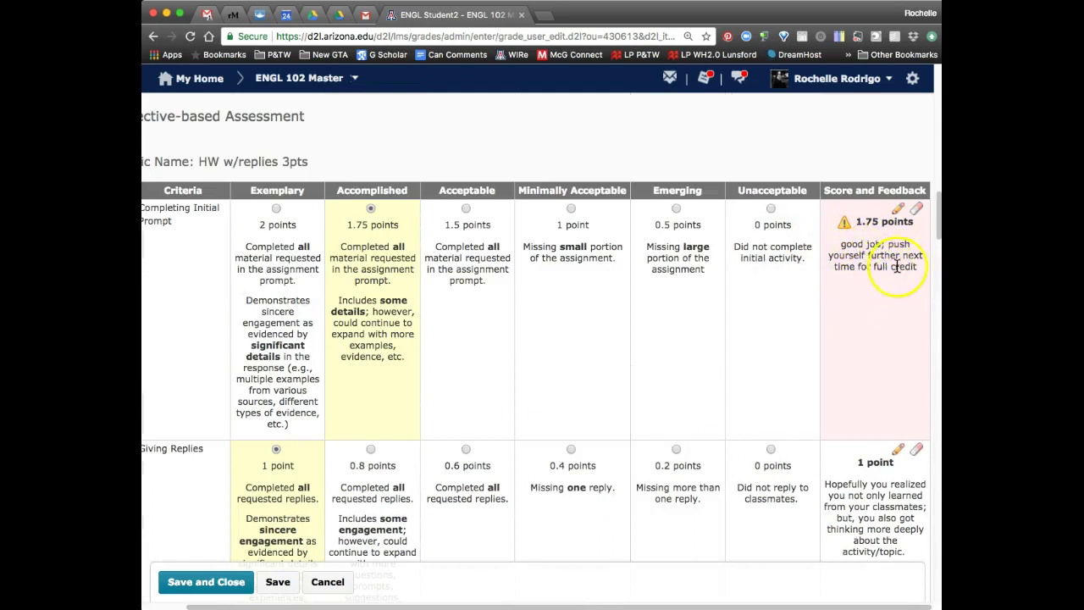
scroll(893, 317, "down", 5)
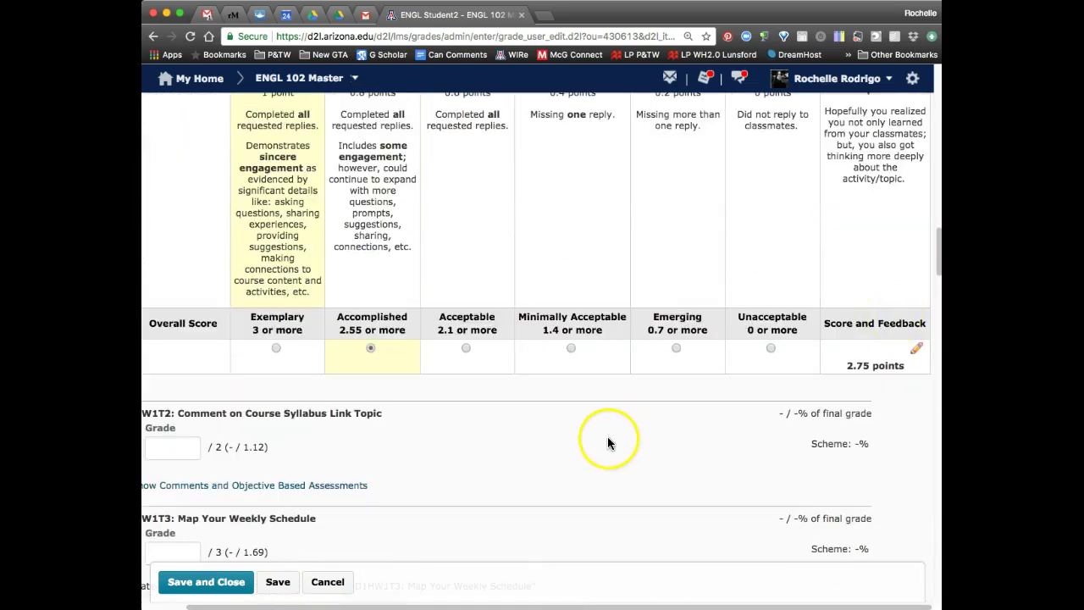
scroll(571, 457, "up", 3)
scroll(566, 461, "up", 3)
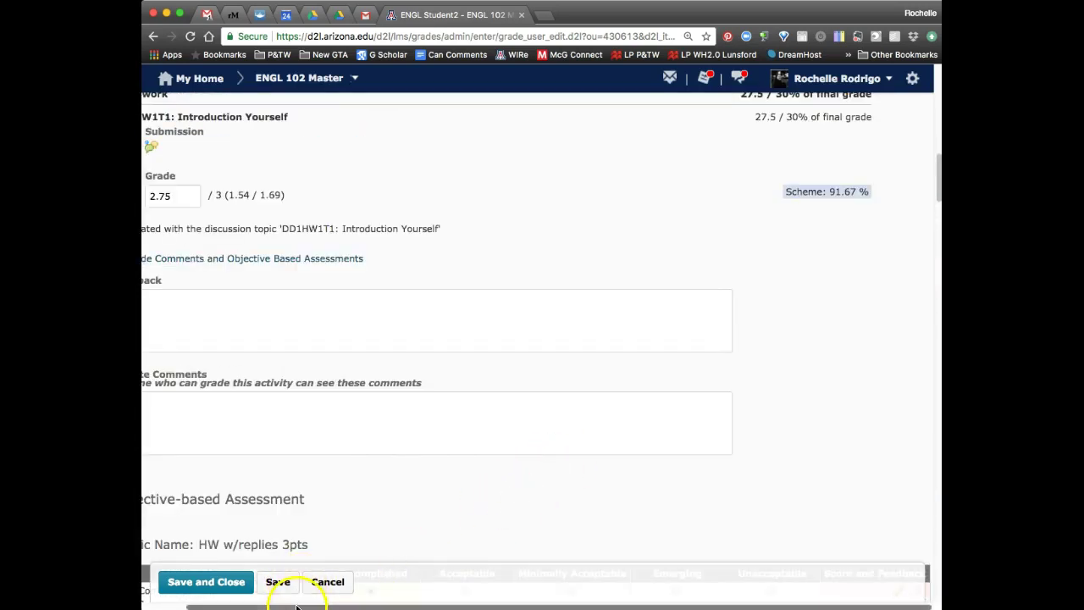
left_click_drag(286, 605, 242, 605)
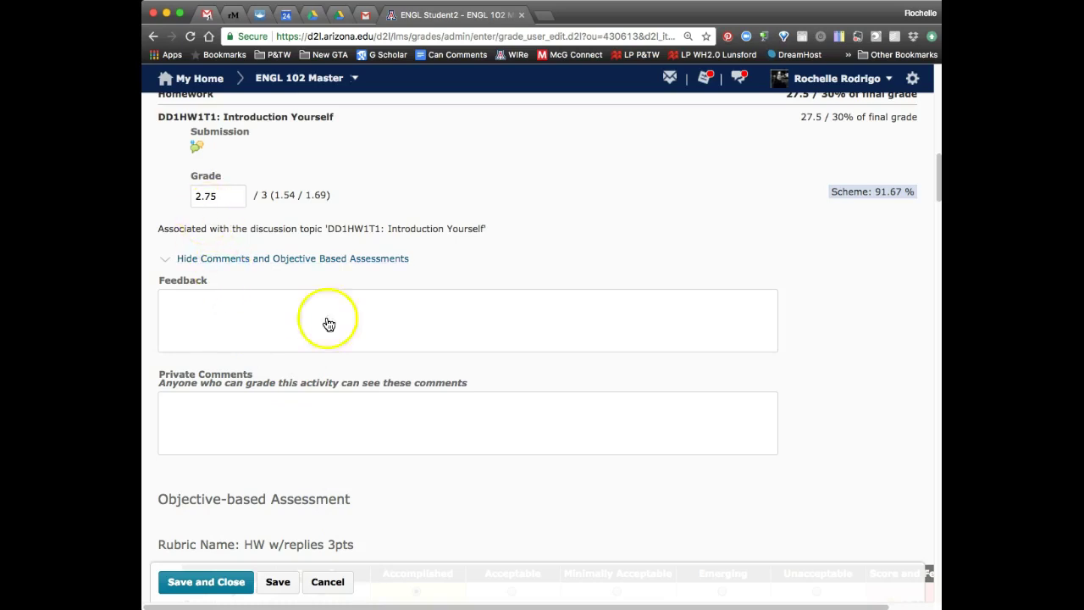
left_click(332, 583)
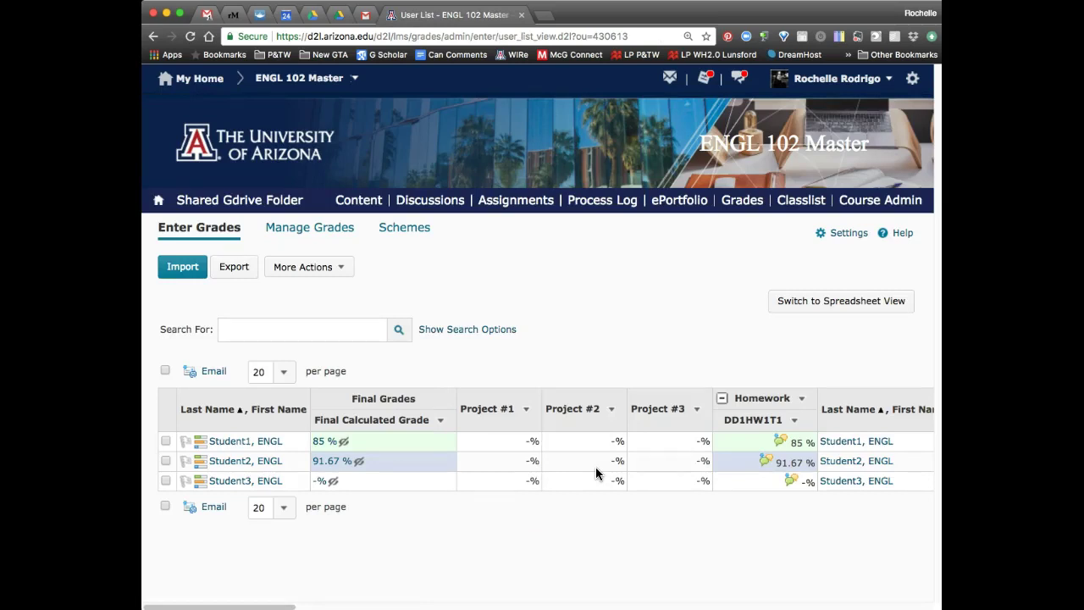
Open grade entry for DD1HW1T1: Introduction Yourself from the list of managed grade items.
left_click(298, 234)
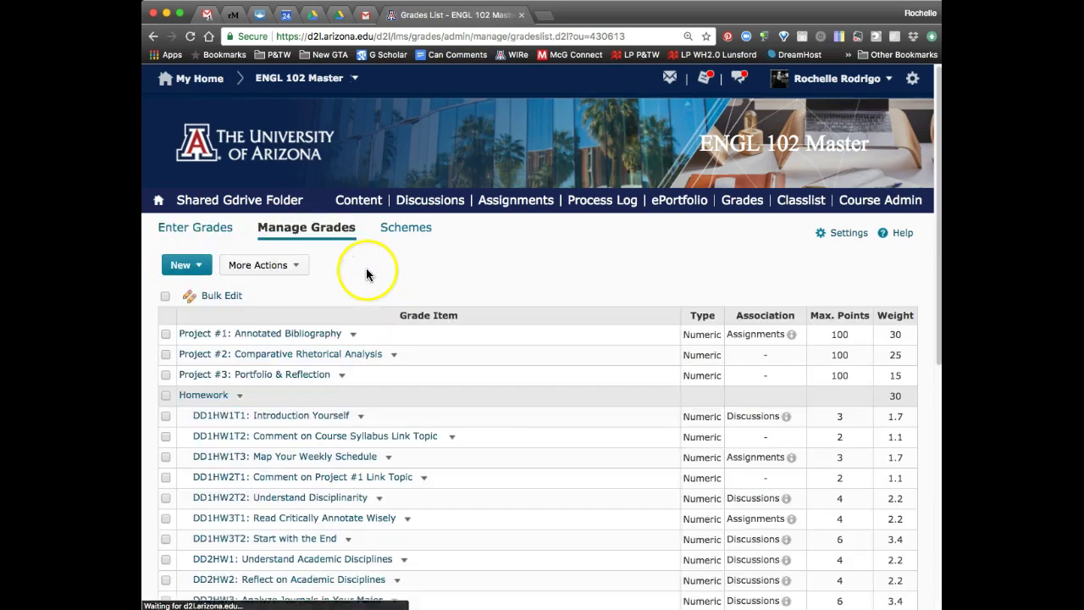
left_click(361, 416)
left_click(389, 455)
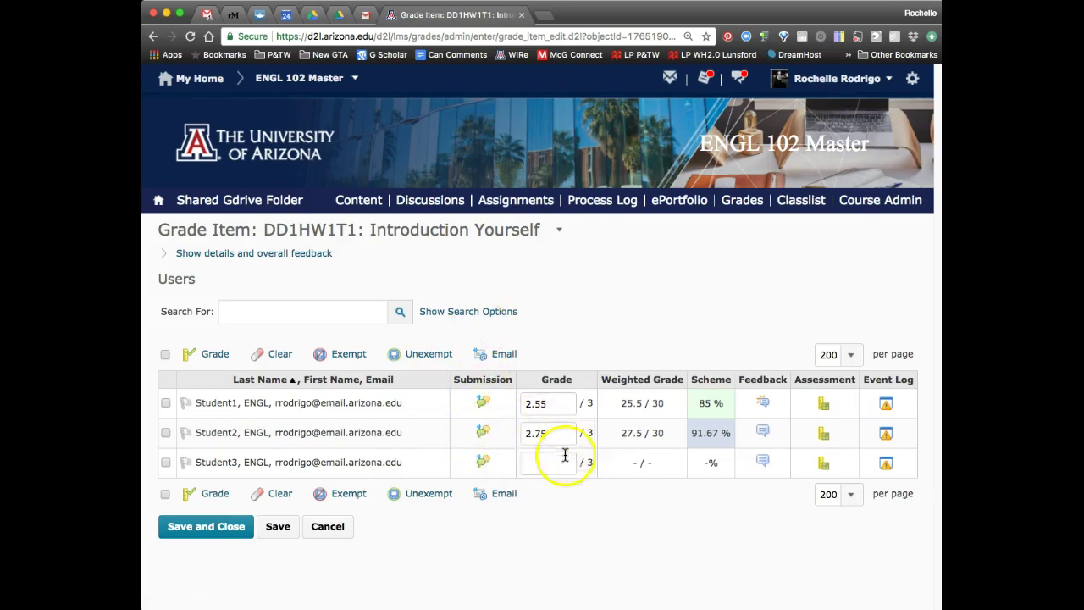
Look through the second student's topic assessment rubric and general feedback area from their submission, and leave the assessment and grade item without saving.
left_click(481, 436)
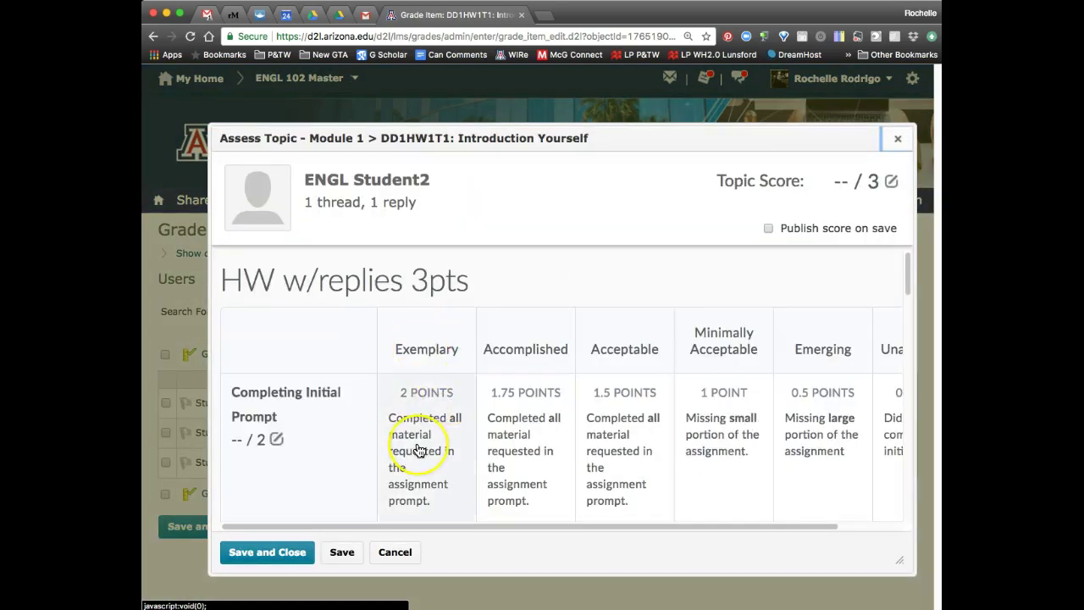
scroll(419, 448, "down", 8)
scroll(420, 450, "down", 5)
left_click(317, 431)
left_click(465, 476)
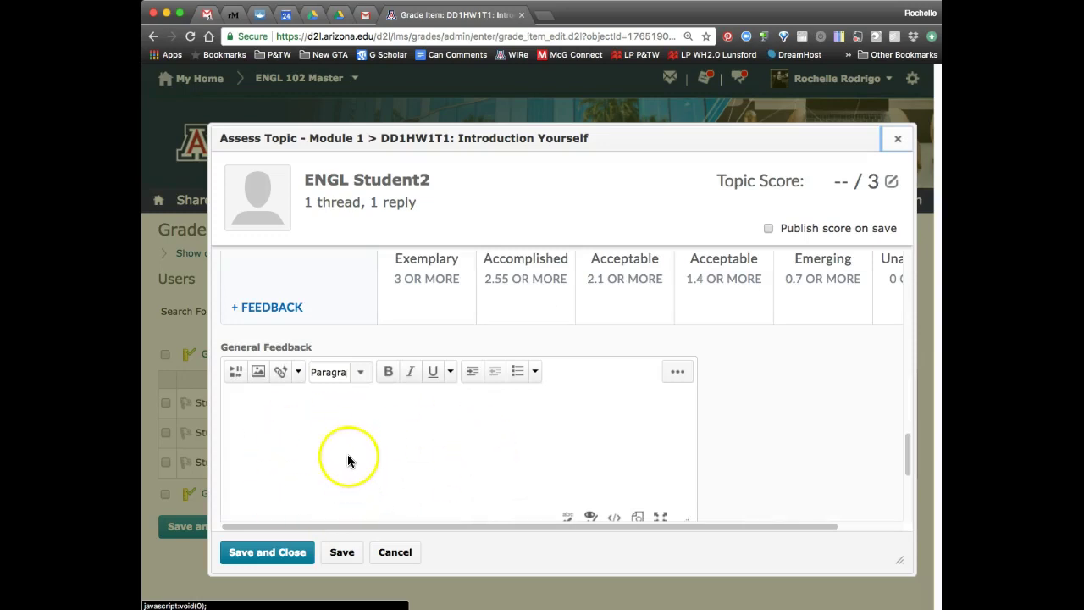
left_click(397, 554)
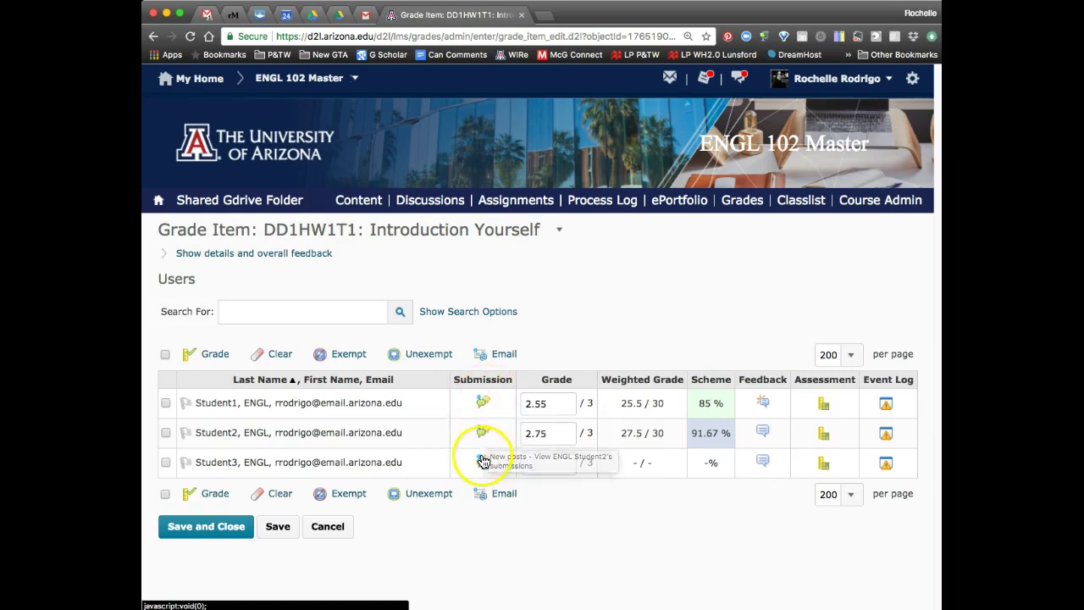
left_click(328, 526)
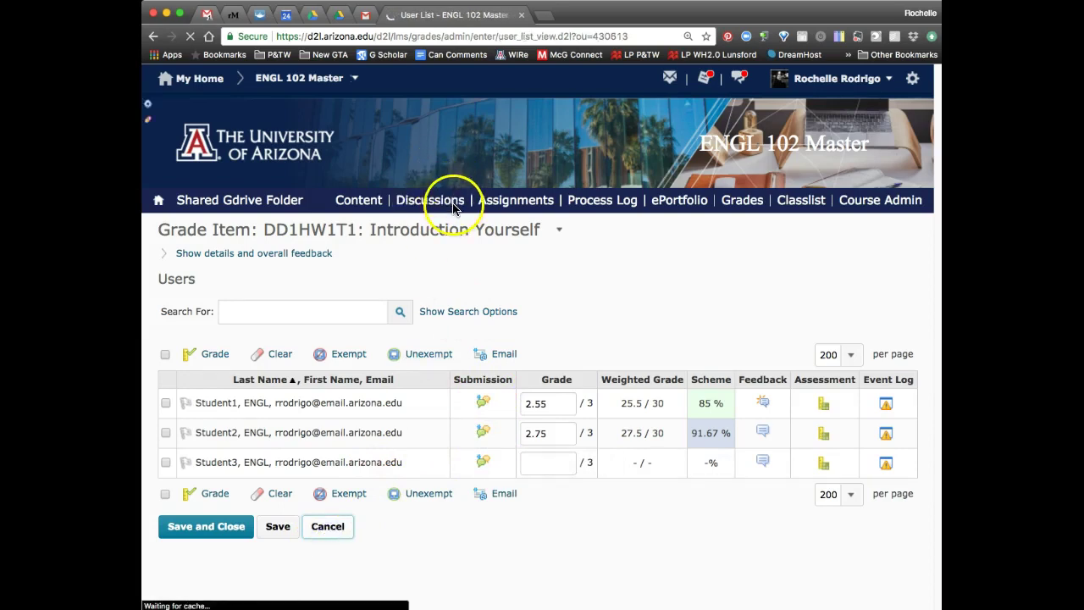
Mark all posts in the DD1HW1T1: Introduction Yourself discussion topic as read and return to its Module 1 entry in the discussions list.
left_click(449, 200)
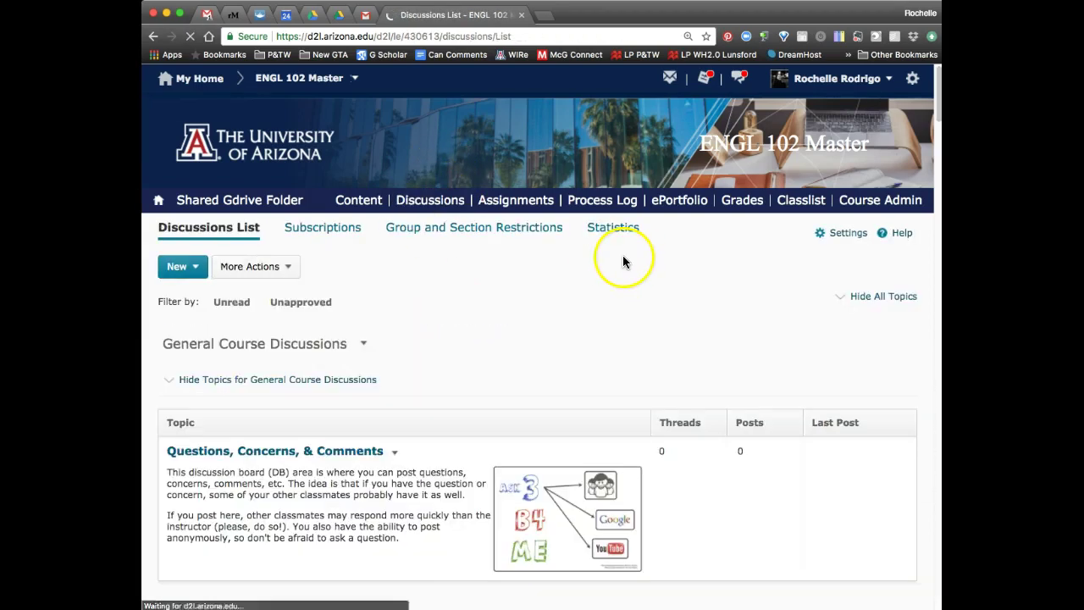
scroll(410, 423, "down", 10)
left_click(364, 276)
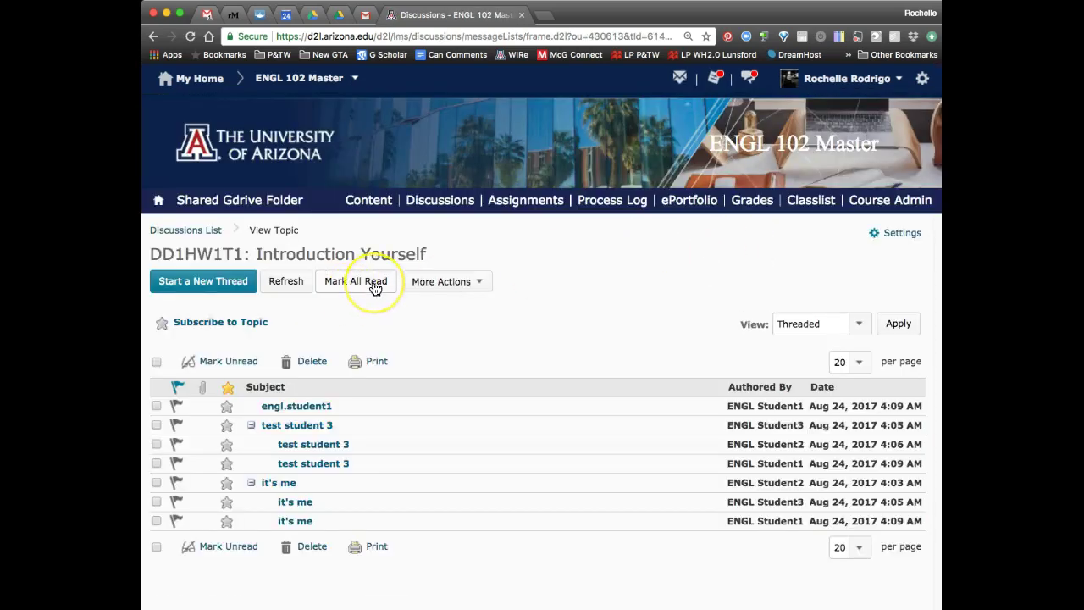
left_click(372, 285)
left_click(404, 226)
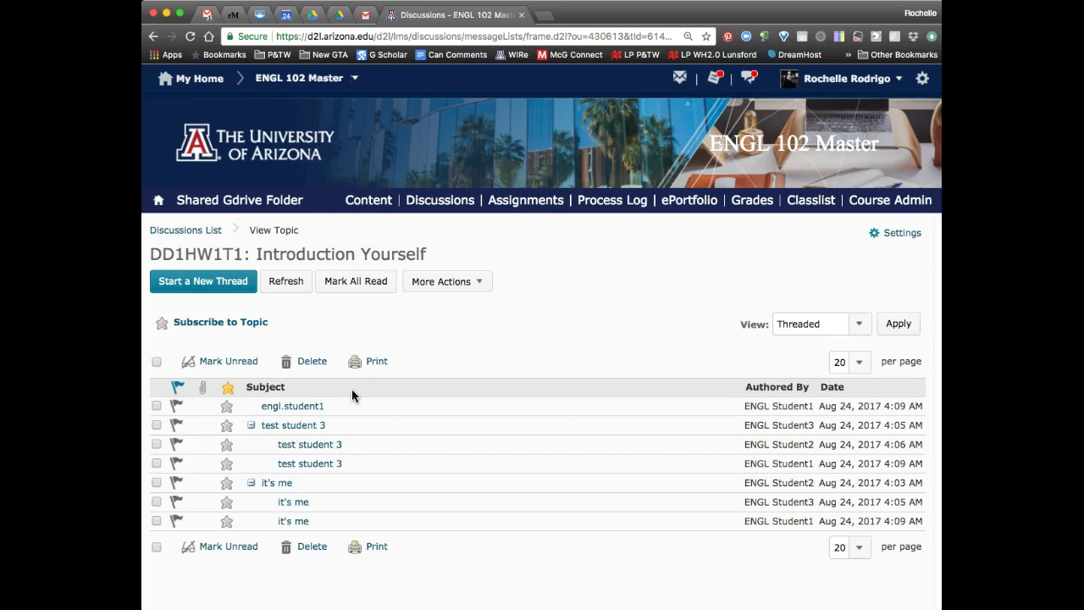
left_click(195, 230)
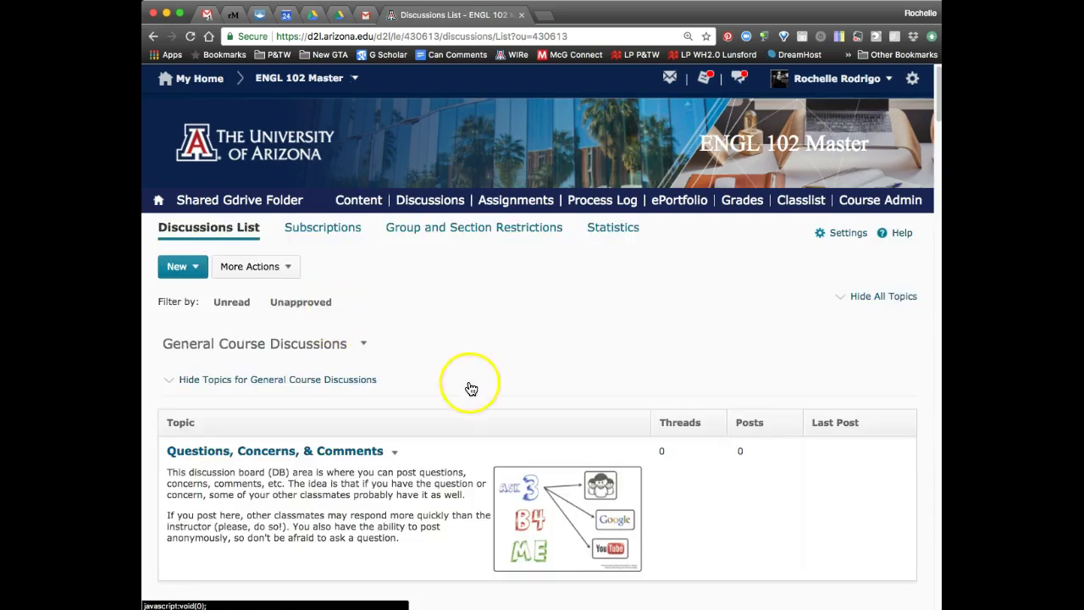
scroll(769, 498, "down", 5)
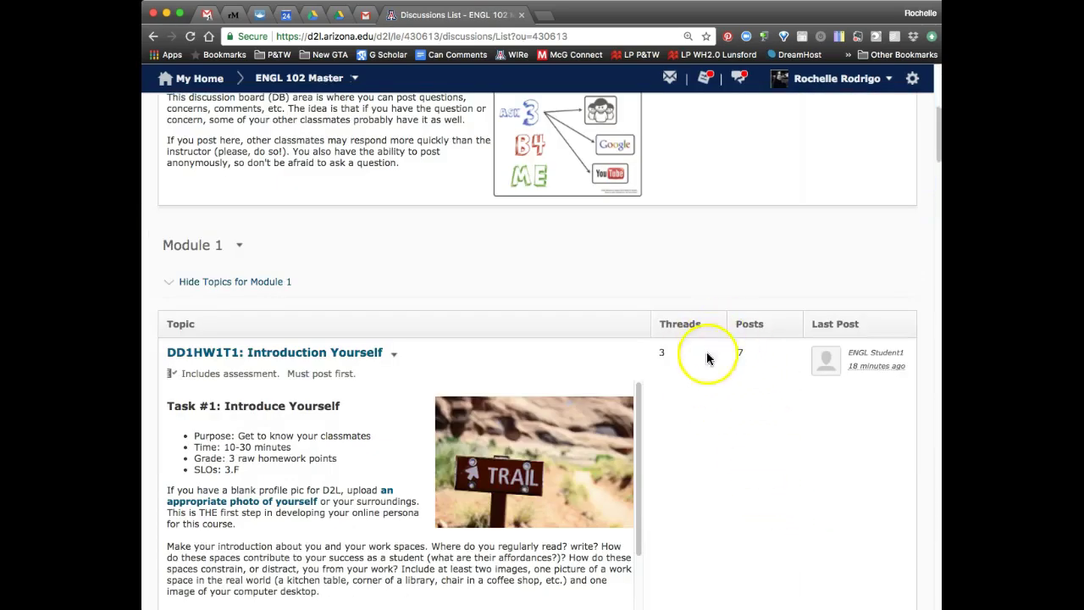